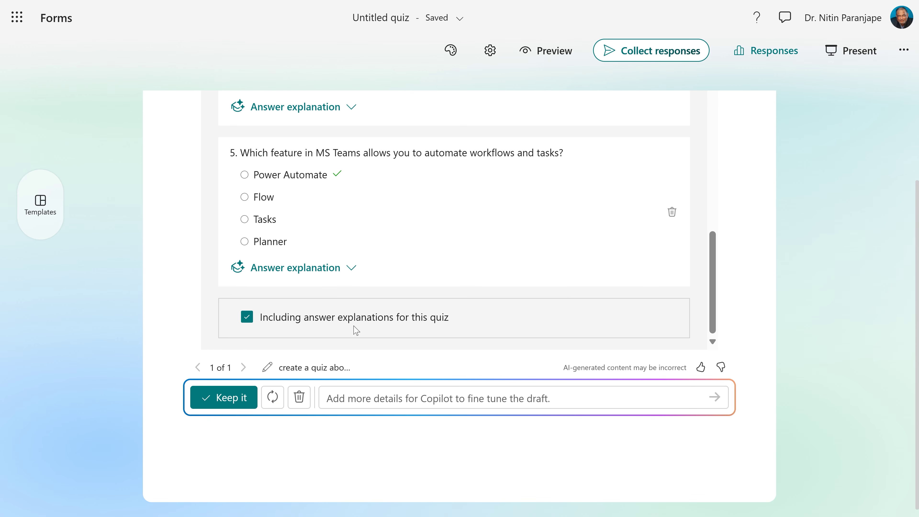
- Read the answer explanation for question 5 and review the other drafted quiz questions
click(352, 268)
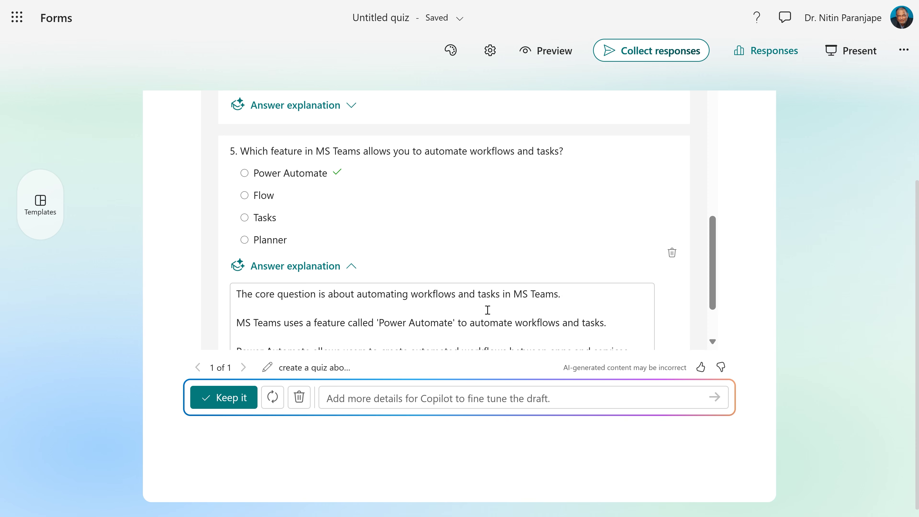
scroll(488, 313, down, 2)
scroll(491, 315, up, 2)
scroll(485, 275, up, 11)
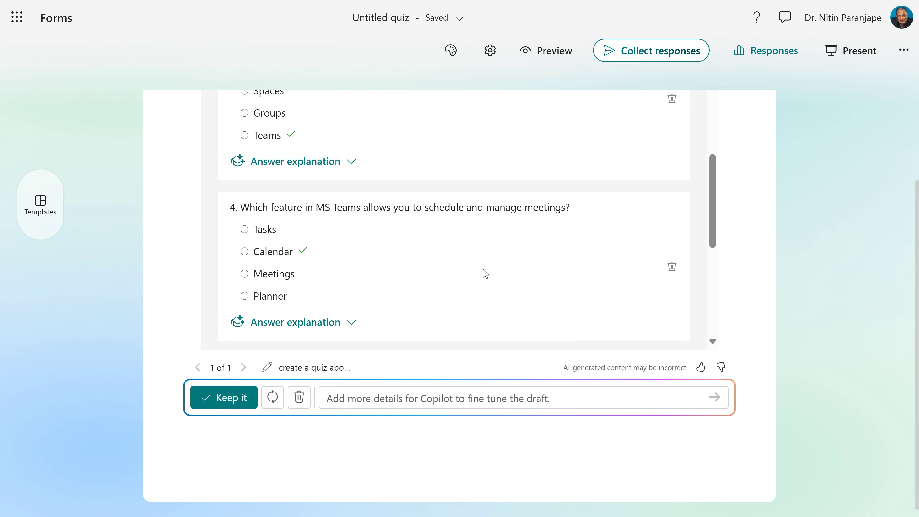
scroll(483, 275, up, 1)
- Keep the Copilot-generated quiz draft about advanced MS Teams features
click(361, 398)
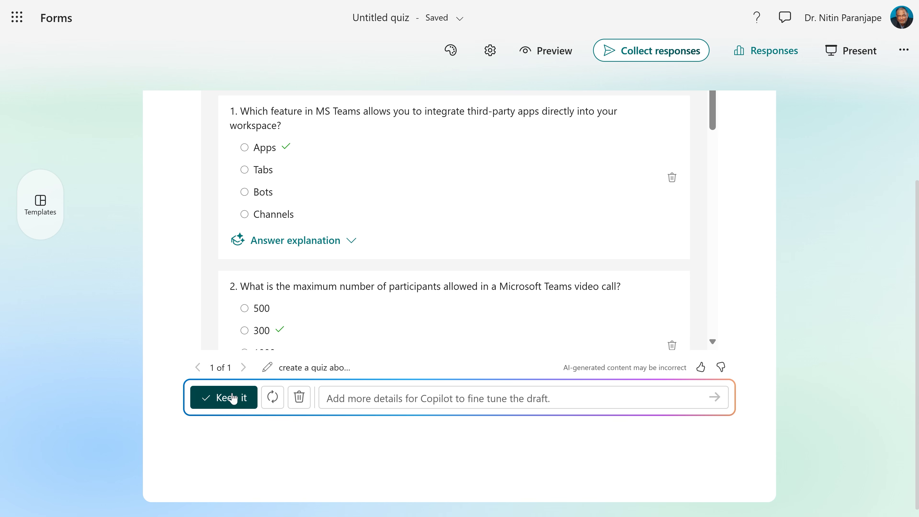
click(217, 398)
scroll(484, 416, up, 12)
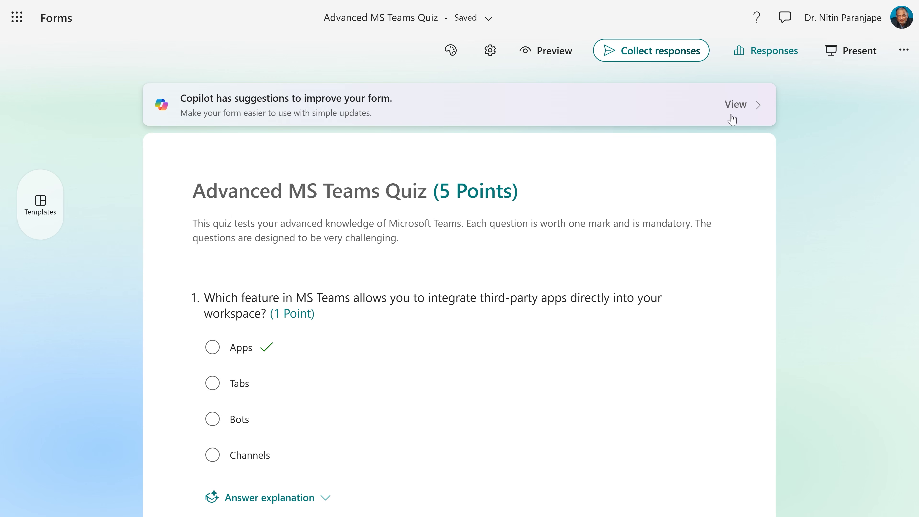
- Look at the Copilot rewrite option for the quiz title and for question 2 without requesting changes
click(731, 117)
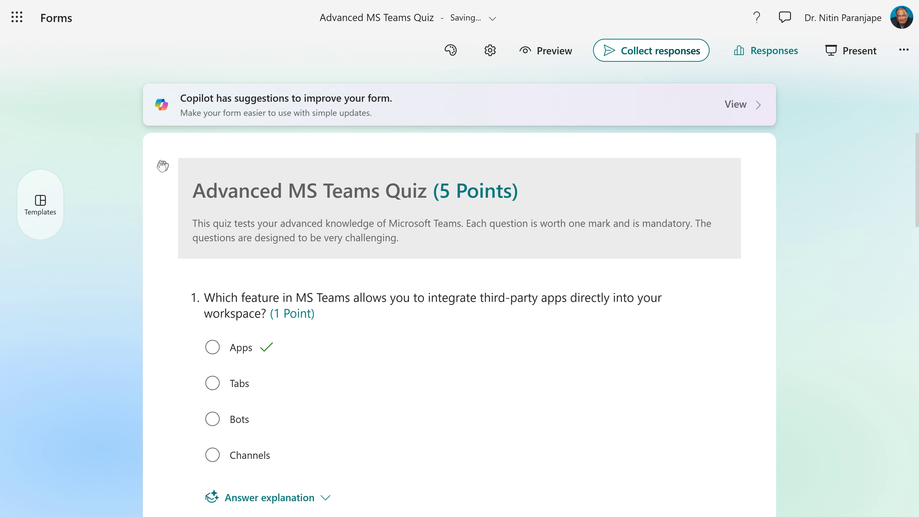
click(163, 165)
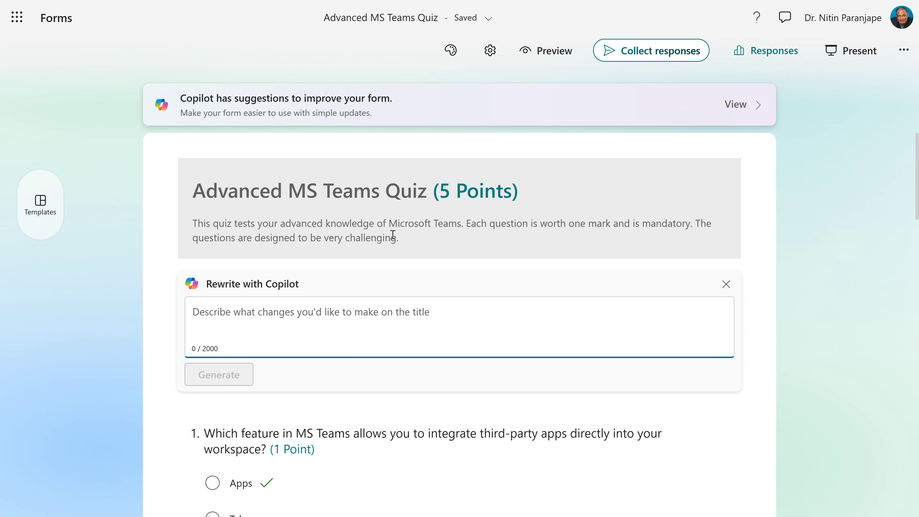
click(90, 311)
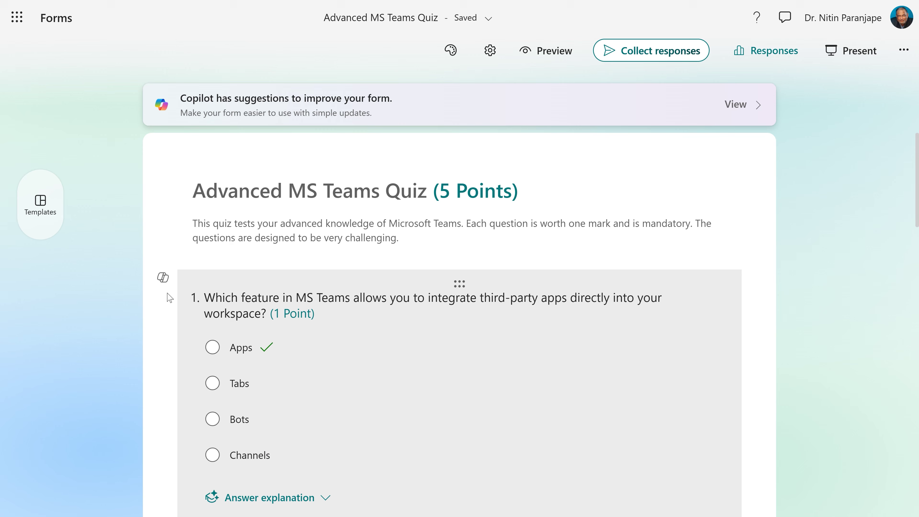
scroll(170, 311, down, 1)
scroll(172, 318, down, 4)
scroll(165, 322, up, 1)
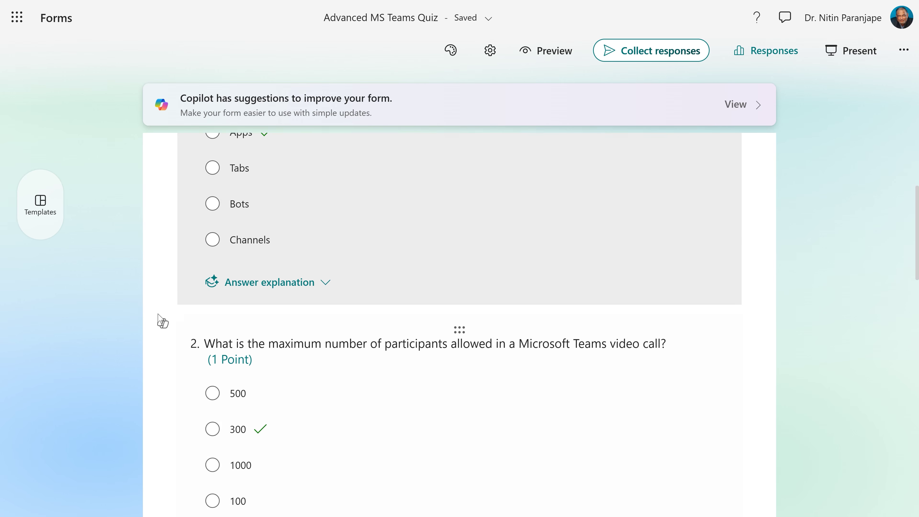
click(163, 330)
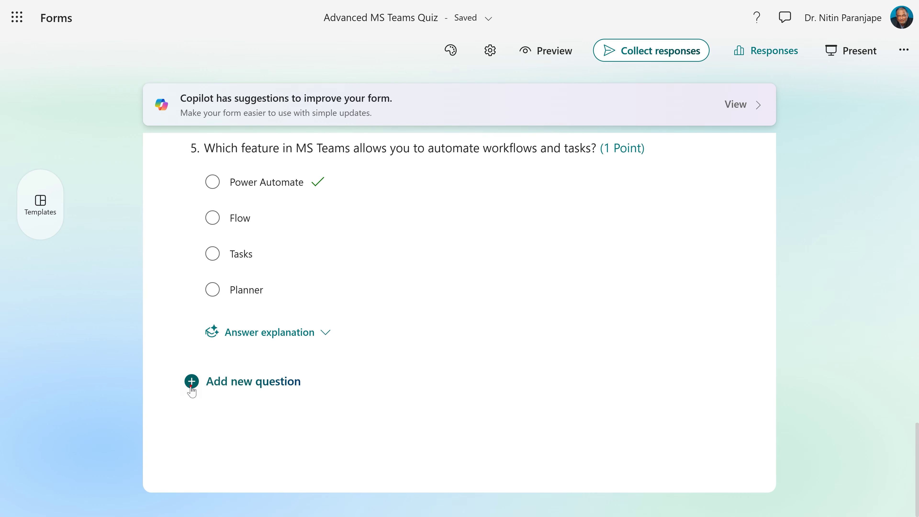
- Add a new question to the end of the quiz, after question 5
click(190, 385)
click(259, 272)
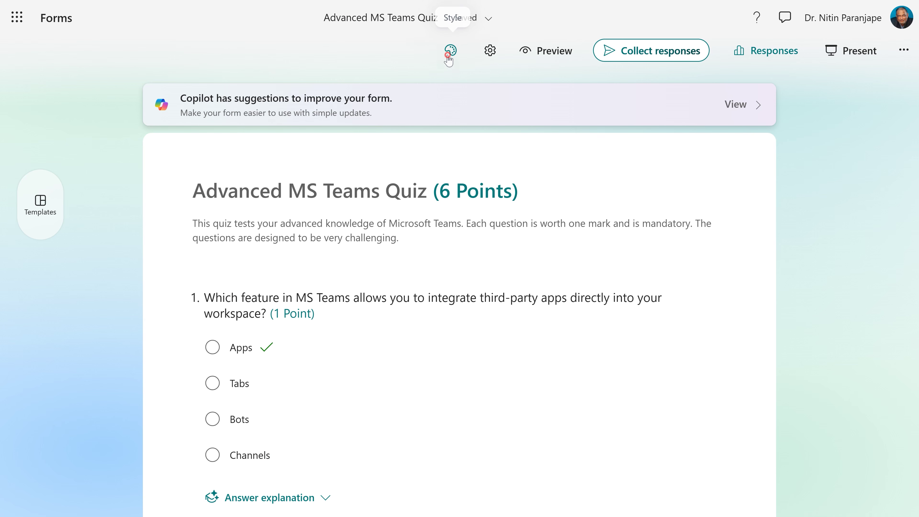
- Browse the quiz's suggested styles and customized stock images, including the option to add another background image
click(450, 50)
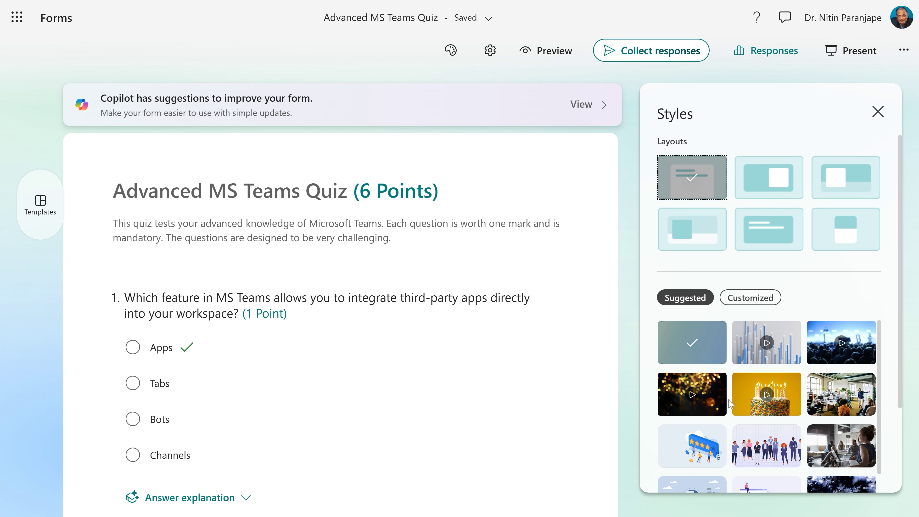
scroll(729, 403, down, 10)
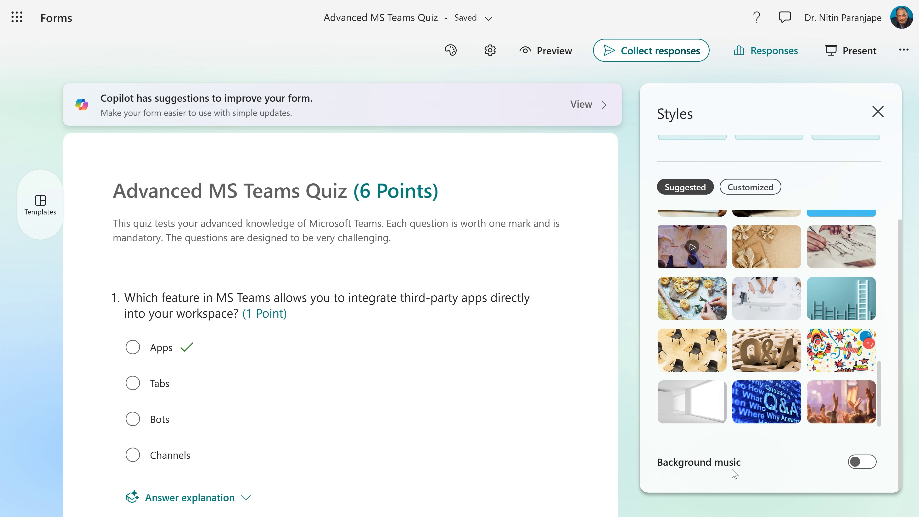
scroll(828, 471, up, 3)
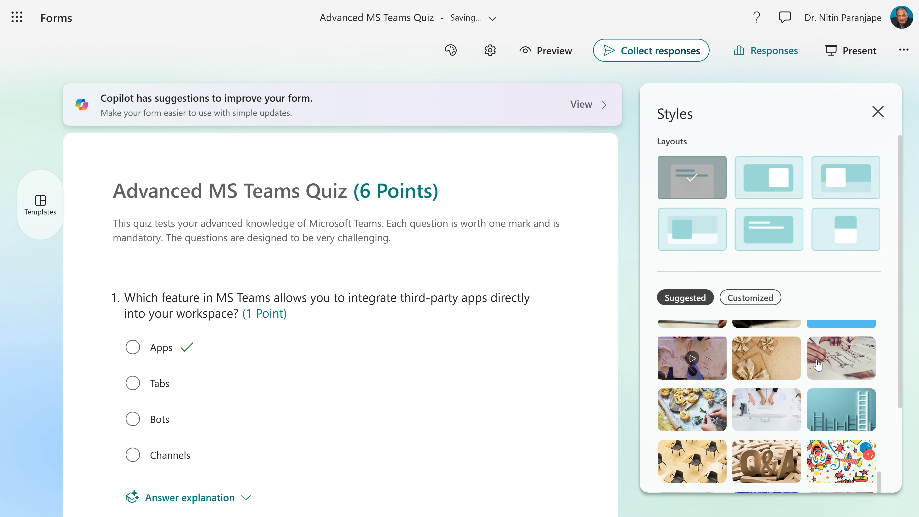
scroll(818, 363, down, 3)
scroll(818, 372, up, 6)
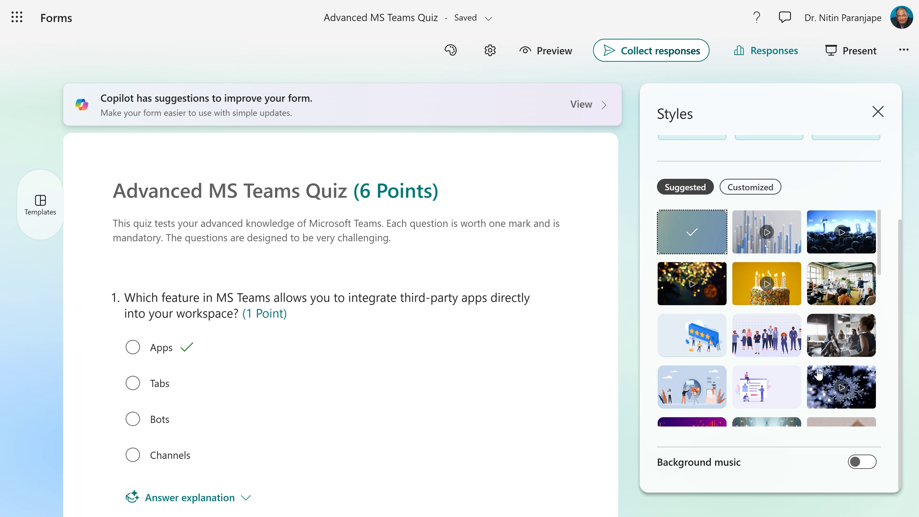
click(750, 187)
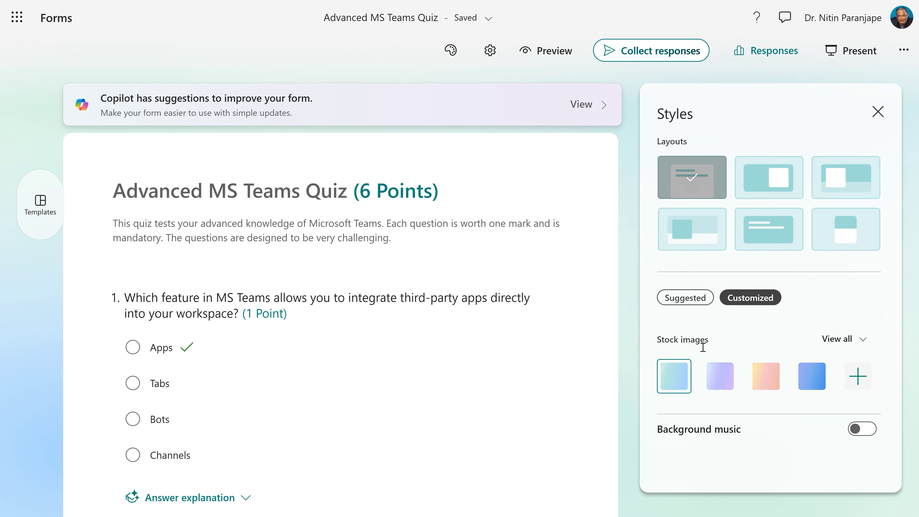
click(855, 340)
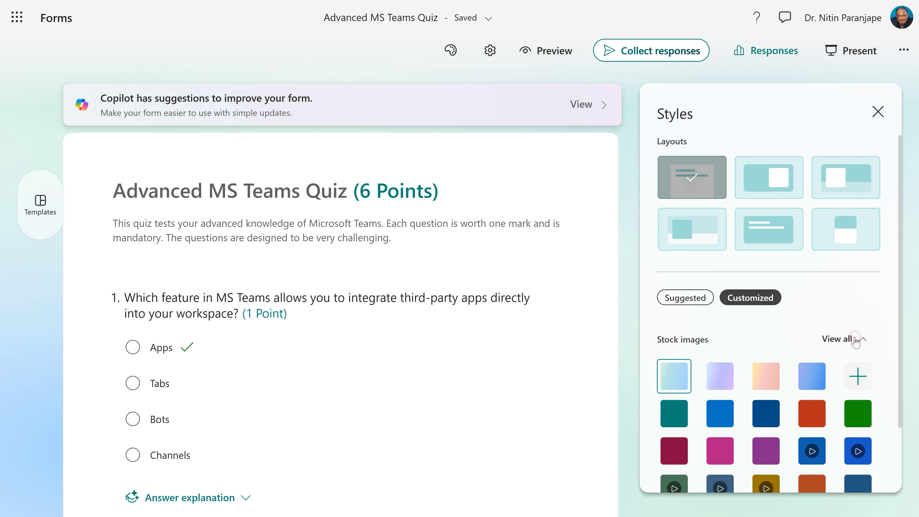
scroll(814, 376, down, 2)
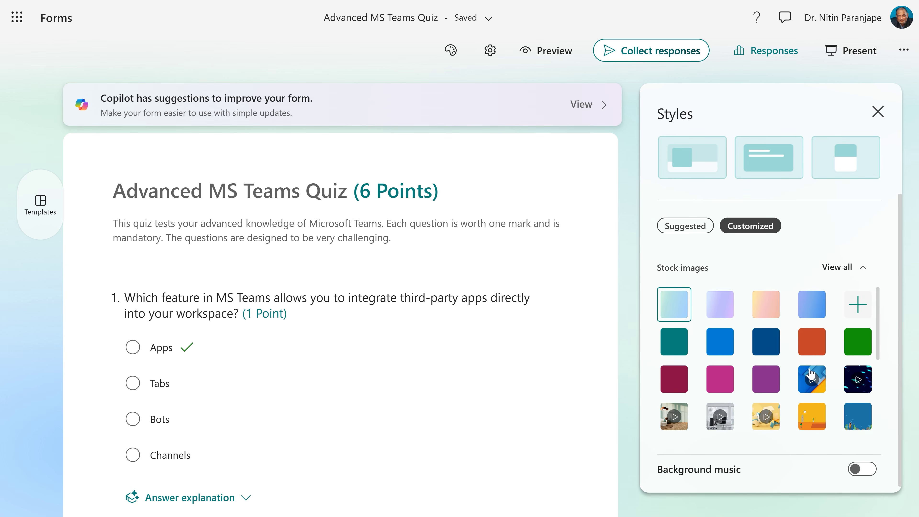
click(862, 267)
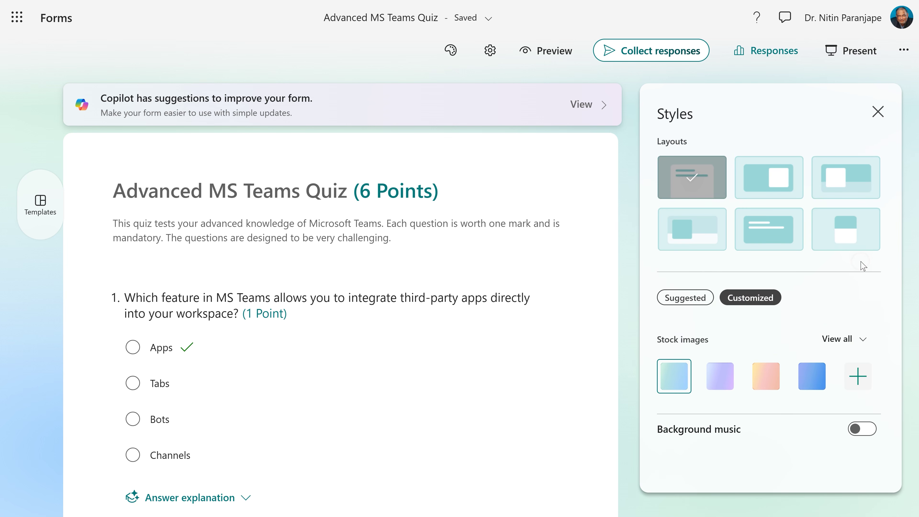
click(856, 382)
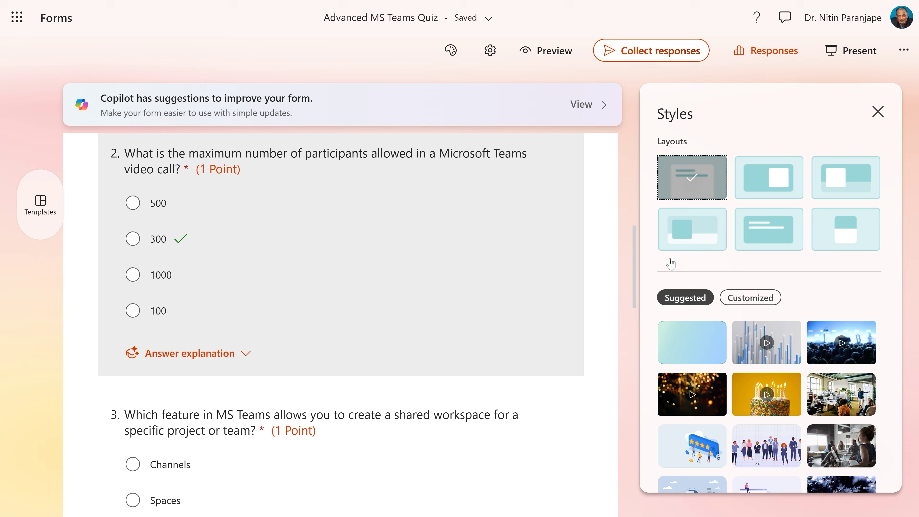
- Try turning on background music in the quiz styles
scroll(737, 289, down, 3)
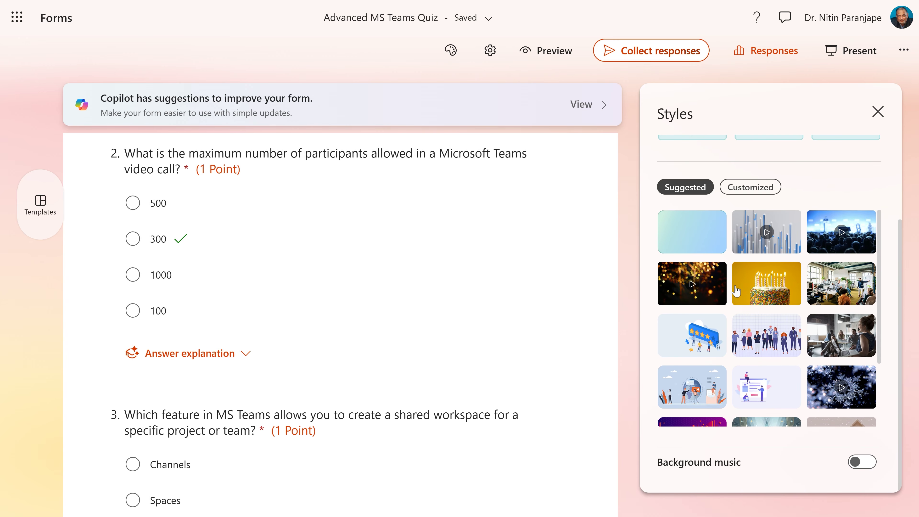
scroll(736, 290, down, 3)
click(862, 462)
click(803, 471)
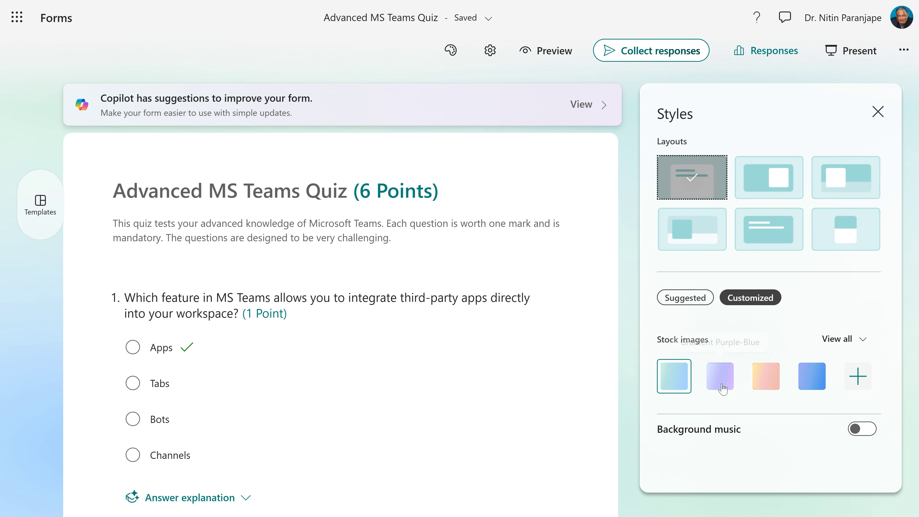
- Apply the yellow-pink gradient stock background to the quiz with the first layout
click(766, 380)
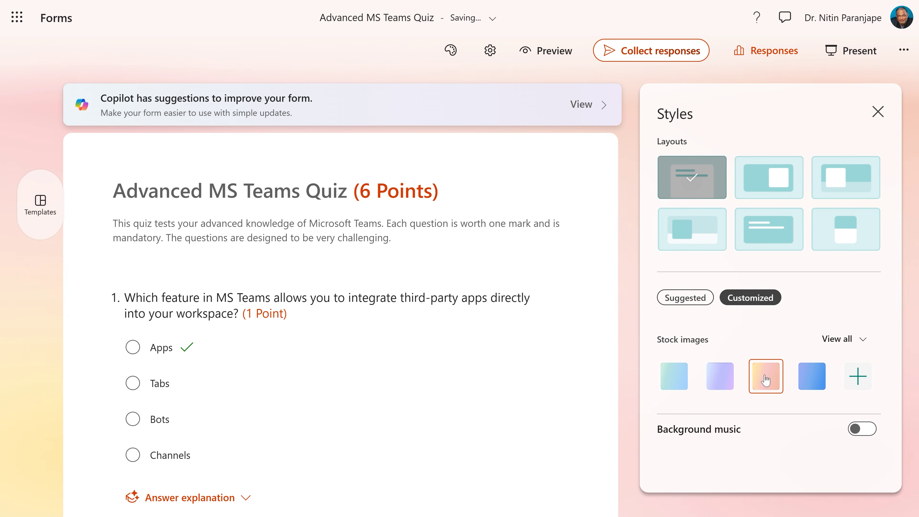
click(695, 180)
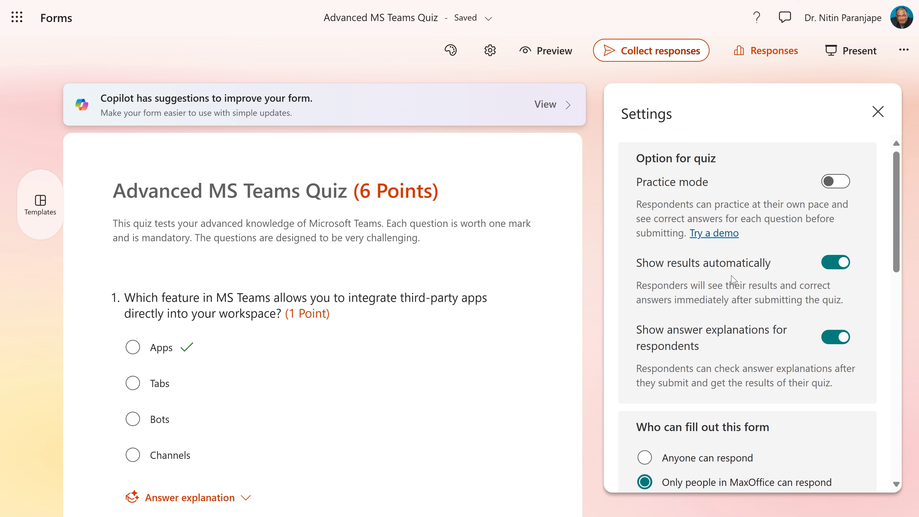
- Enable Practice mode for the quiz and open its demo
click(838, 185)
click(701, 233)
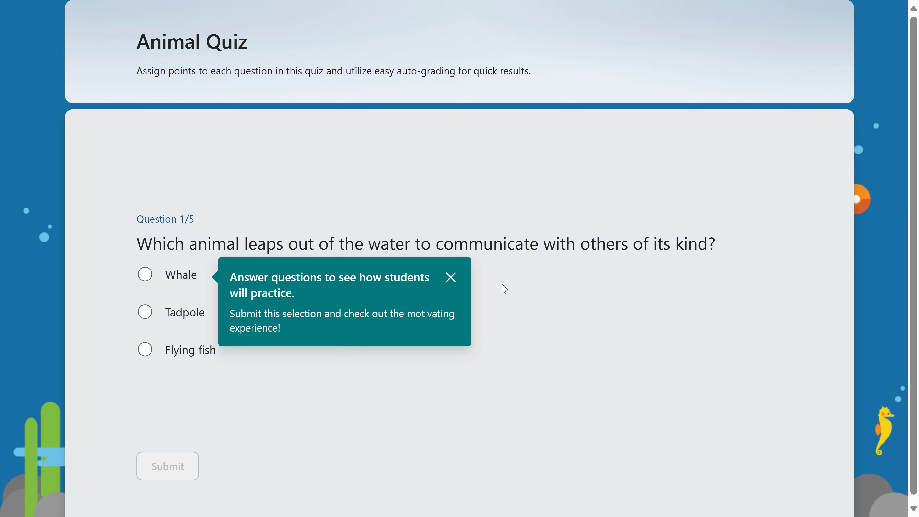
- In the Animal Quiz demo, submit Tadpole for question 1, show the correct answer, and skip ahead
click(145, 311)
click(162, 473)
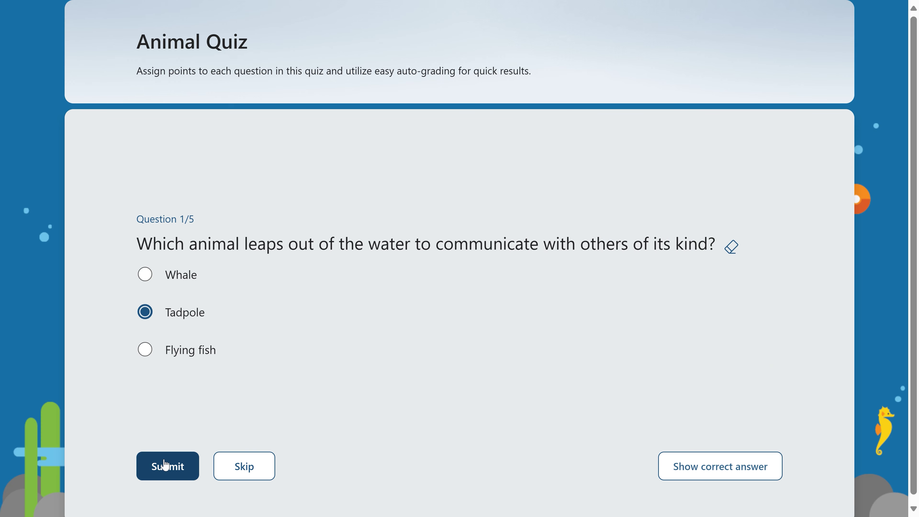
click(720, 466)
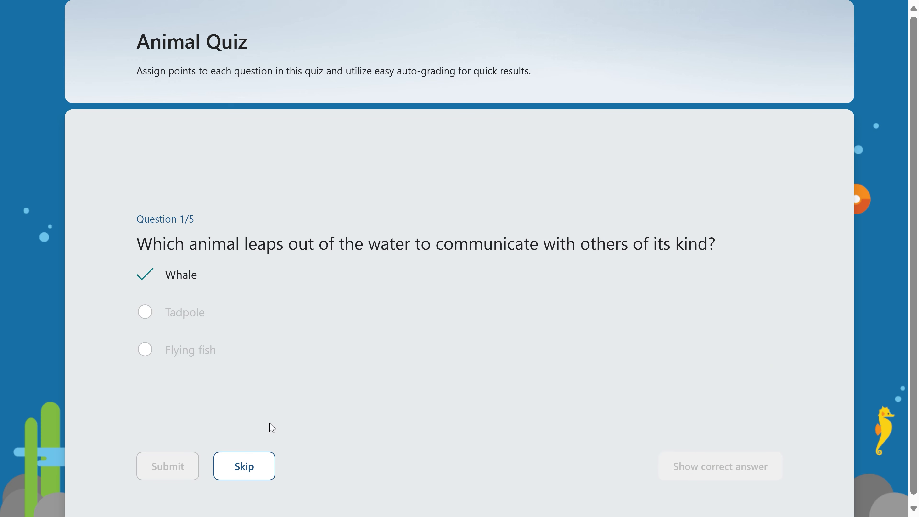
click(240, 465)
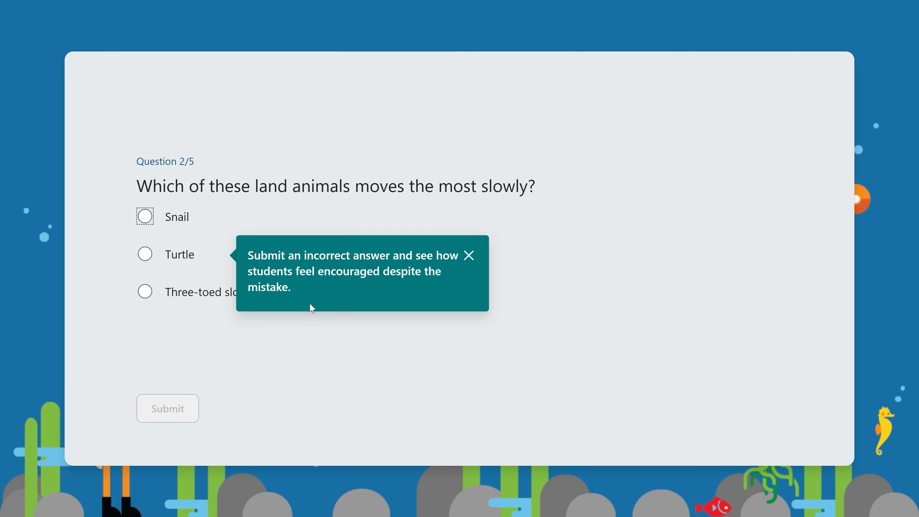
- Submit Turtle for demo question 2, then complete the practice at question 5 and recap the questions
click(144, 255)
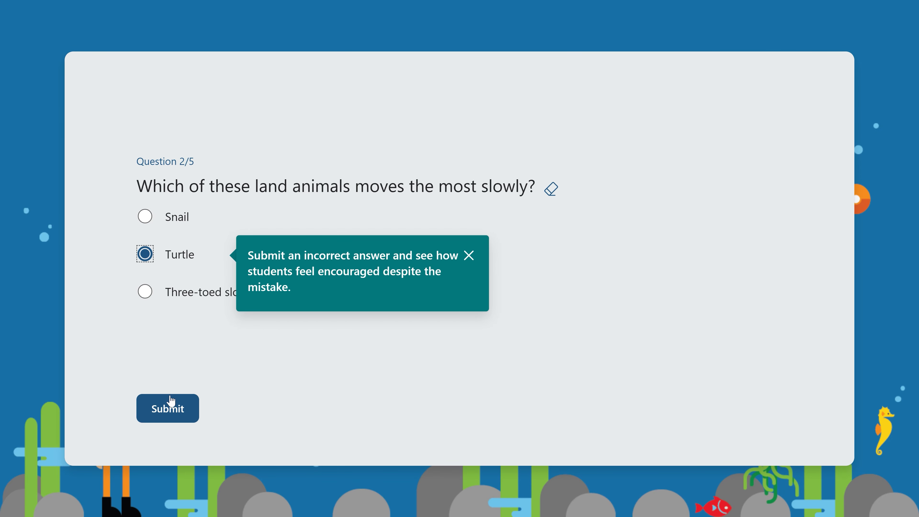
click(174, 404)
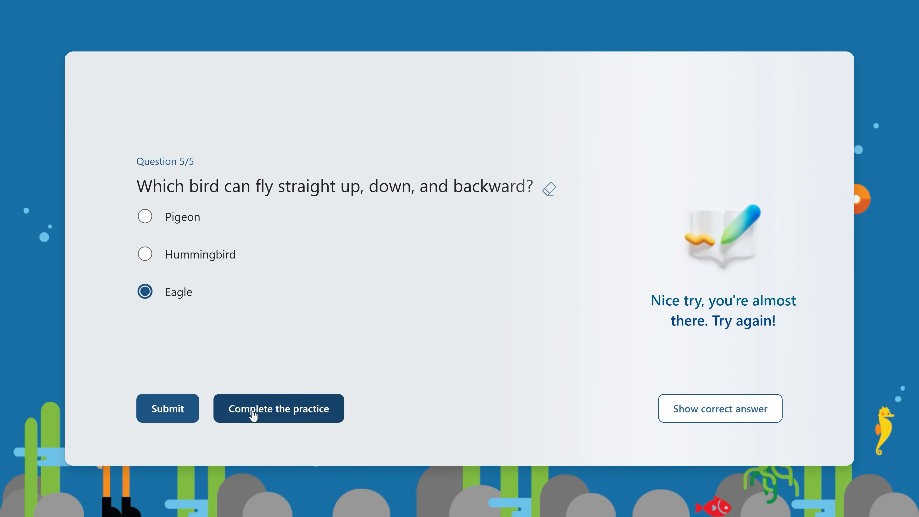
click(253, 411)
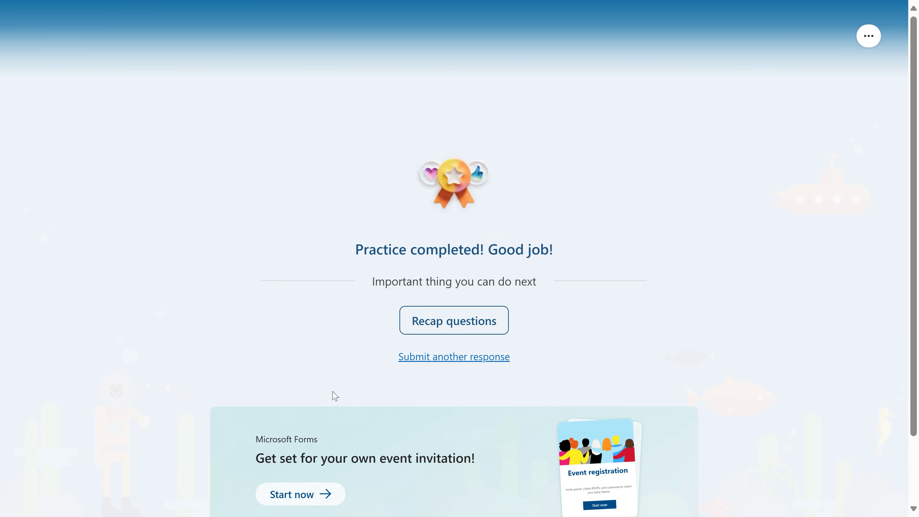
click(484, 319)
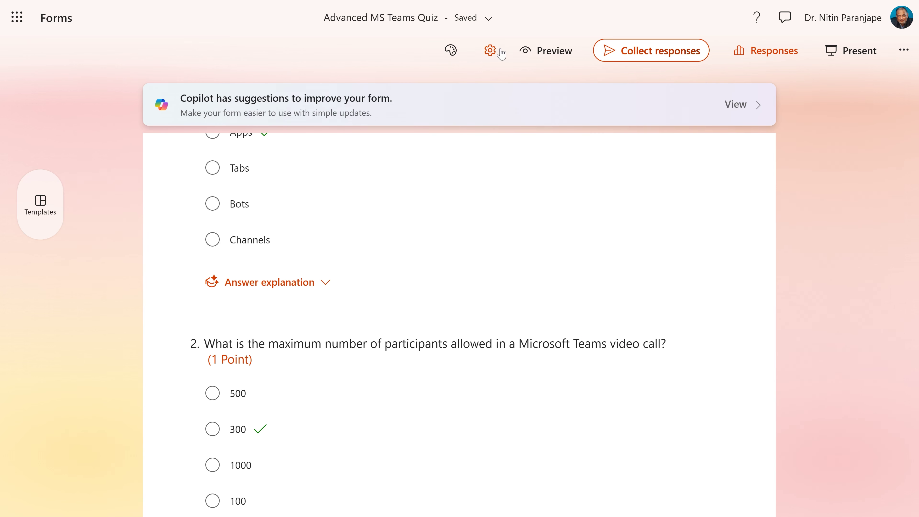
- Turn off Accept responses in the quiz's options for responses
click(490, 50)
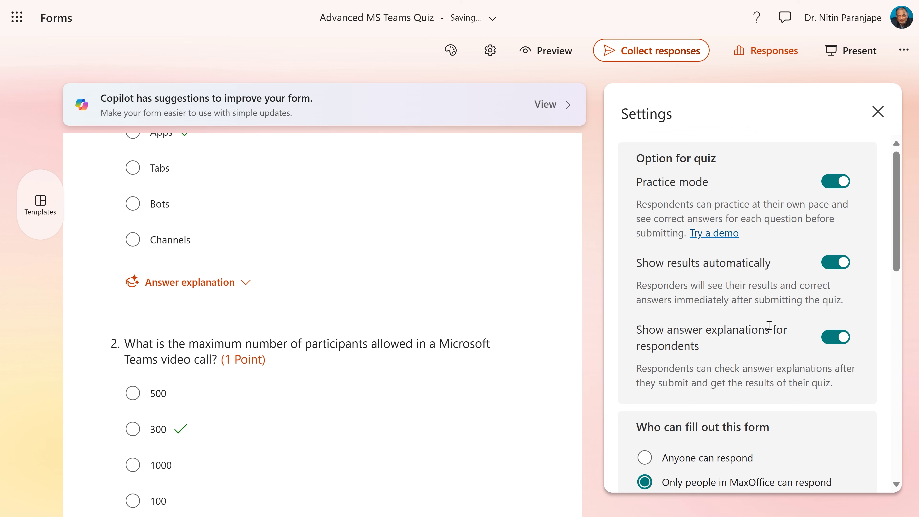
scroll(838, 361, down, 2)
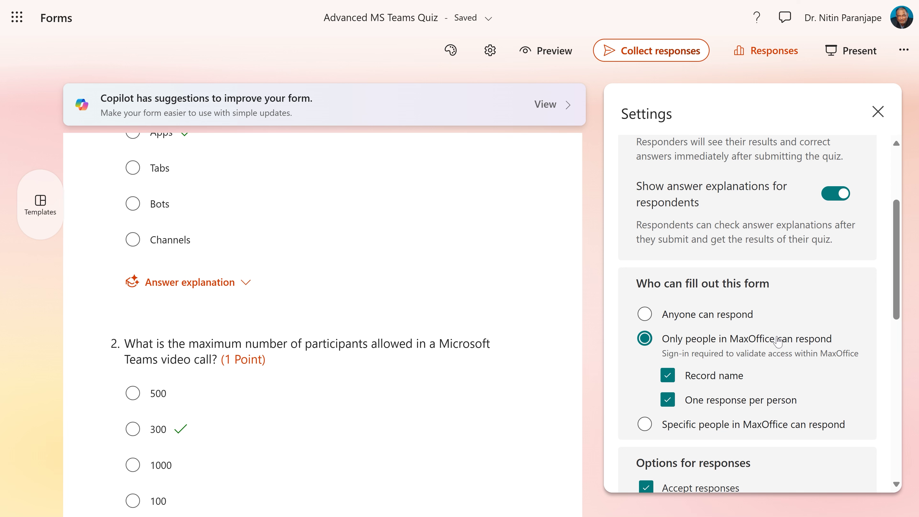
scroll(778, 341, down, 4)
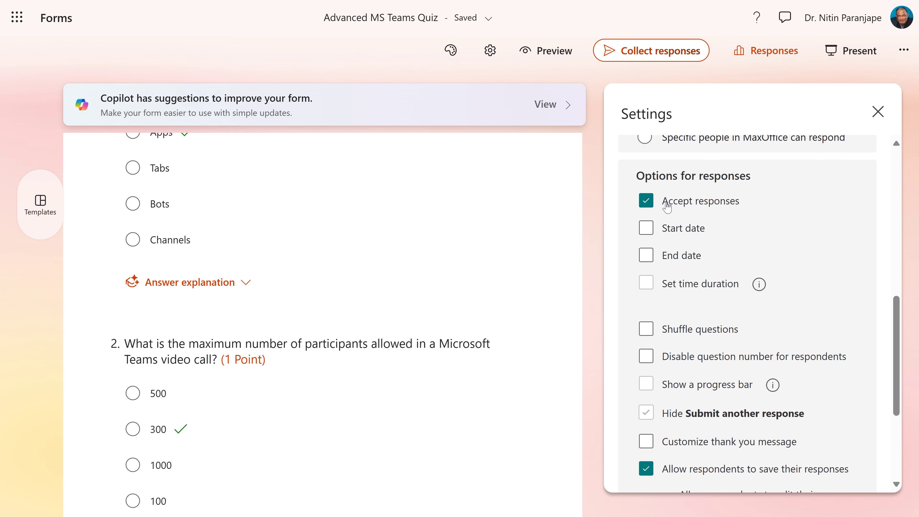
click(651, 209)
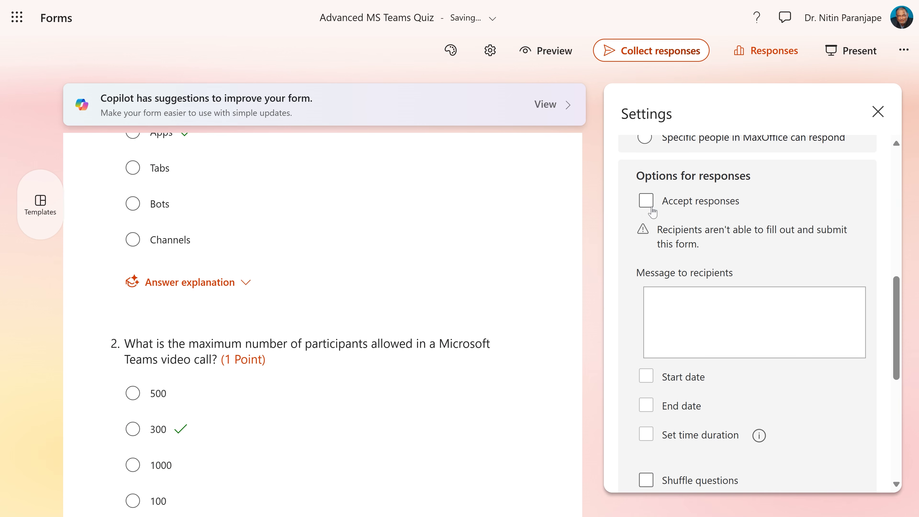
- Turn Accept responses back on and enable a start date of 03/11/2024 4:00 pm and an end date of 03/11/2024 4:15 pm
click(646, 202)
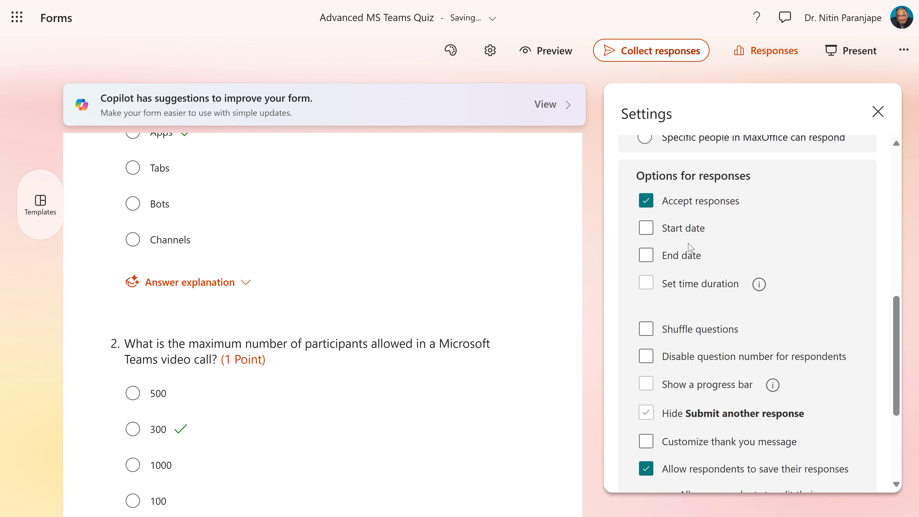
click(646, 229)
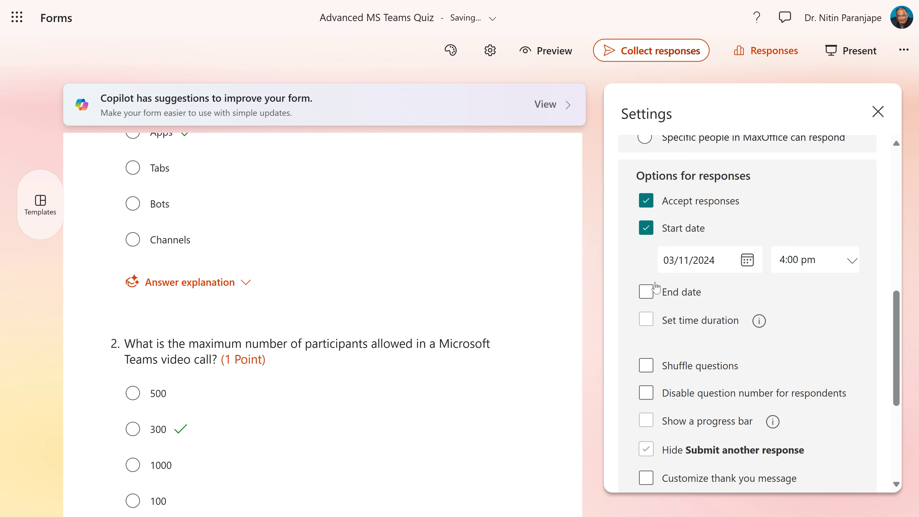
click(646, 295)
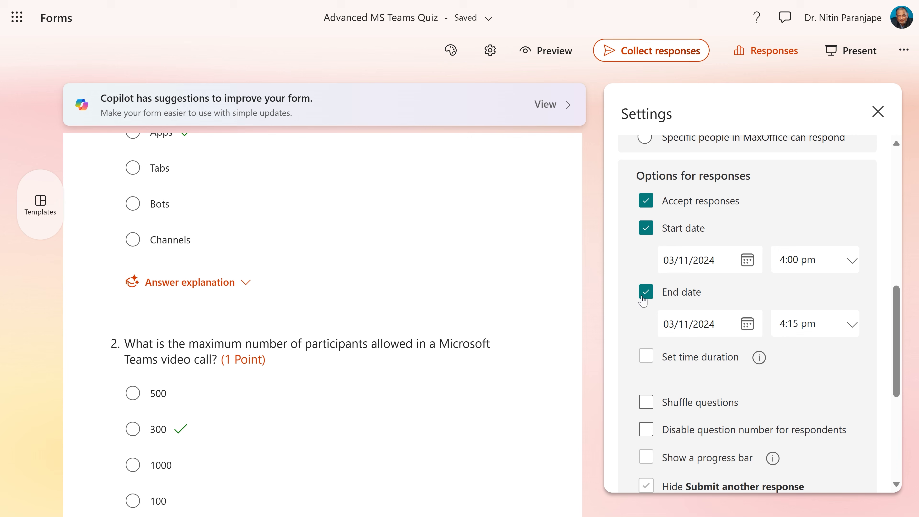
- Clear the quiz's start and end dates and turn off Practice mode
click(648, 293)
scroll(813, 191, up, 5)
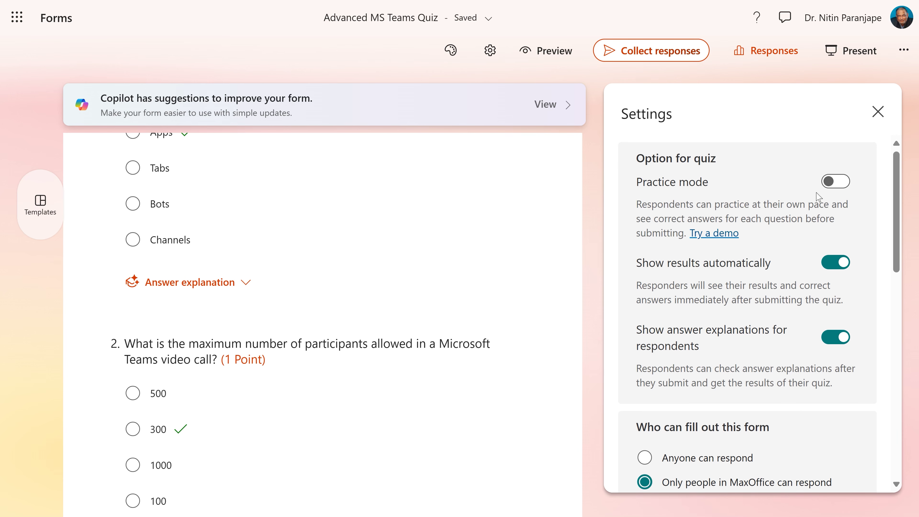
scroll(832, 196, down, 10)
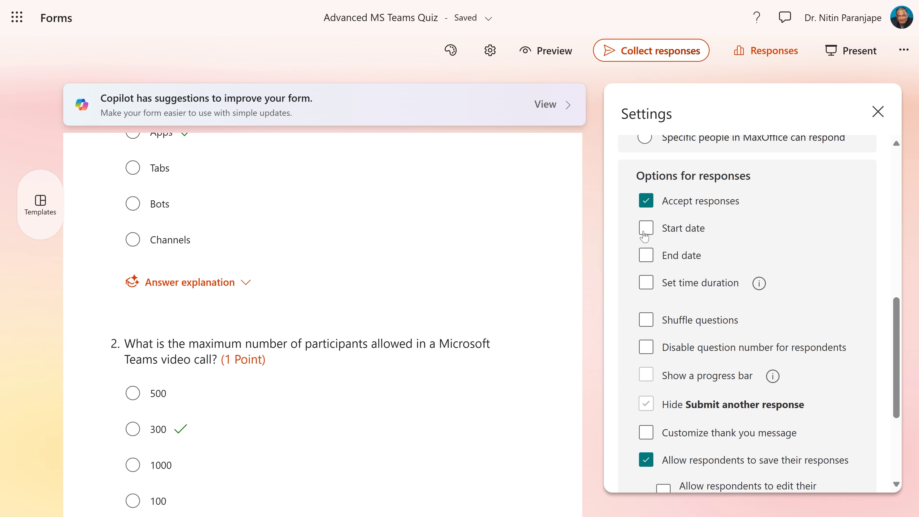
- Enable the start date 03/11/2024 4:00 pm and end date 4:15 pm again, and set the time duration to 5 minutes
click(641, 259)
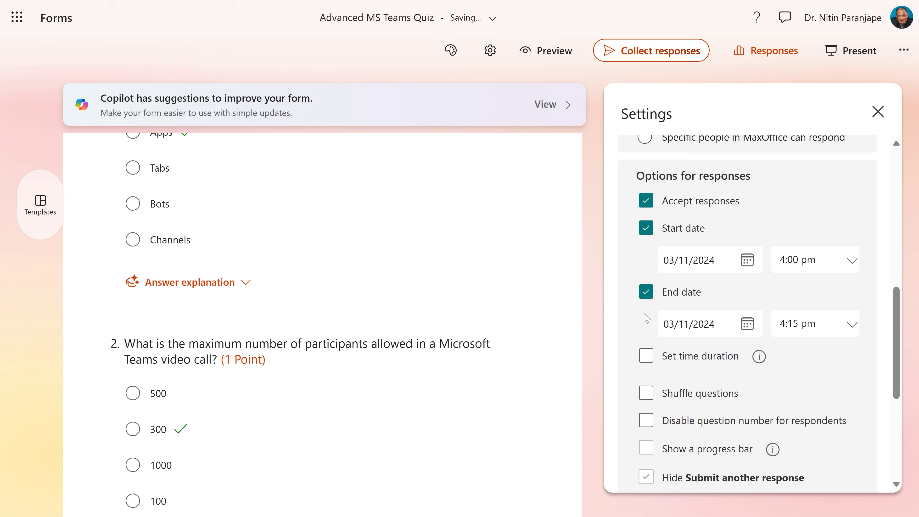
click(646, 358)
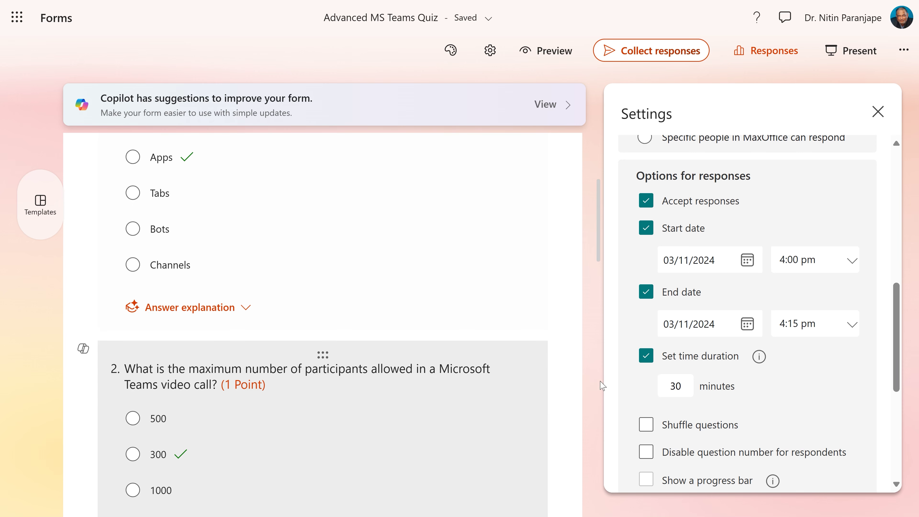
drag(686, 386, 636, 387)
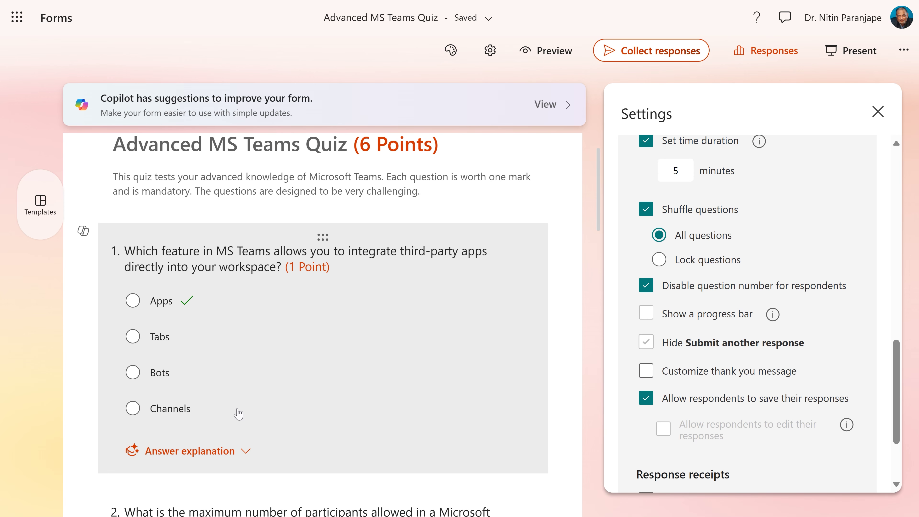
- Make question 1, about integrating third-party apps, a required question
click(261, 400)
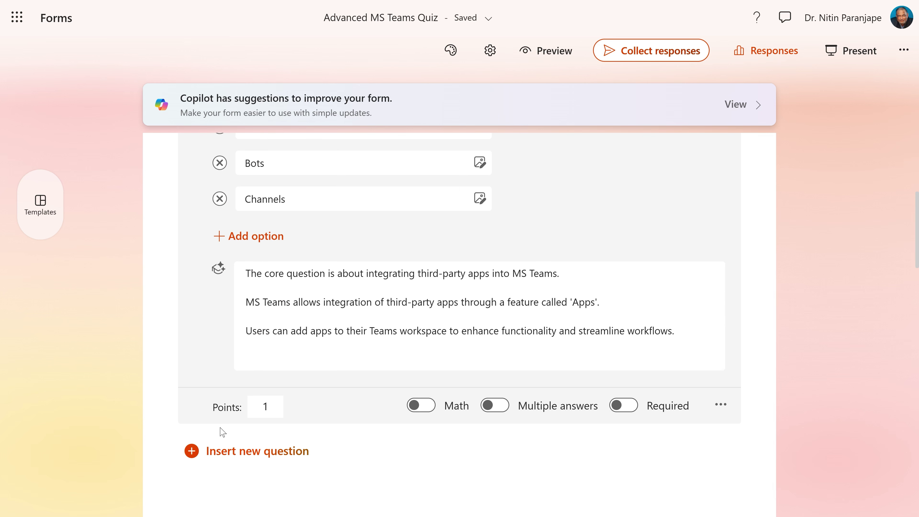
scroll(223, 433, down, 2)
click(622, 305)
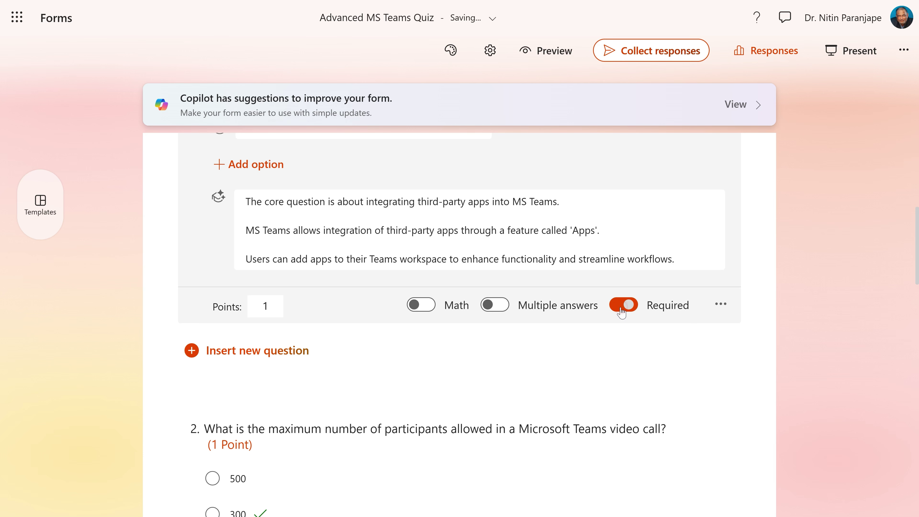
scroll(621, 312, down, 4)
click(599, 285)
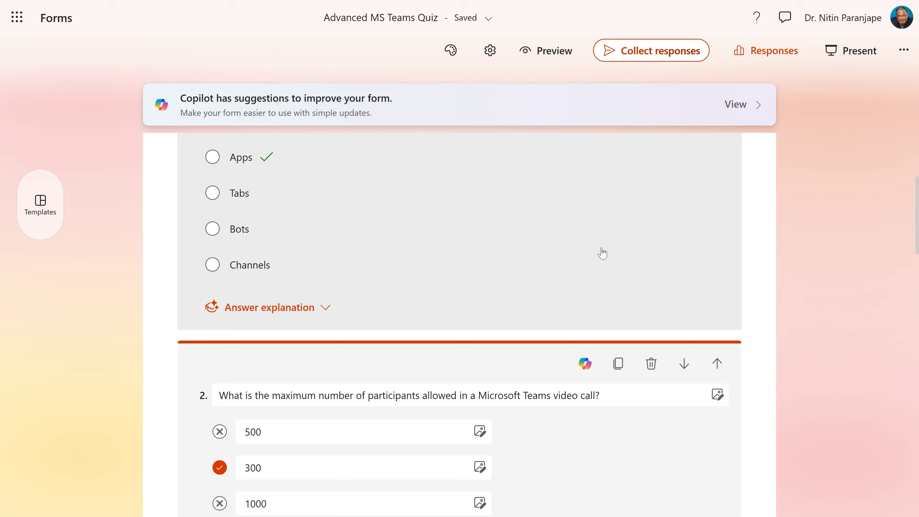
click(602, 252)
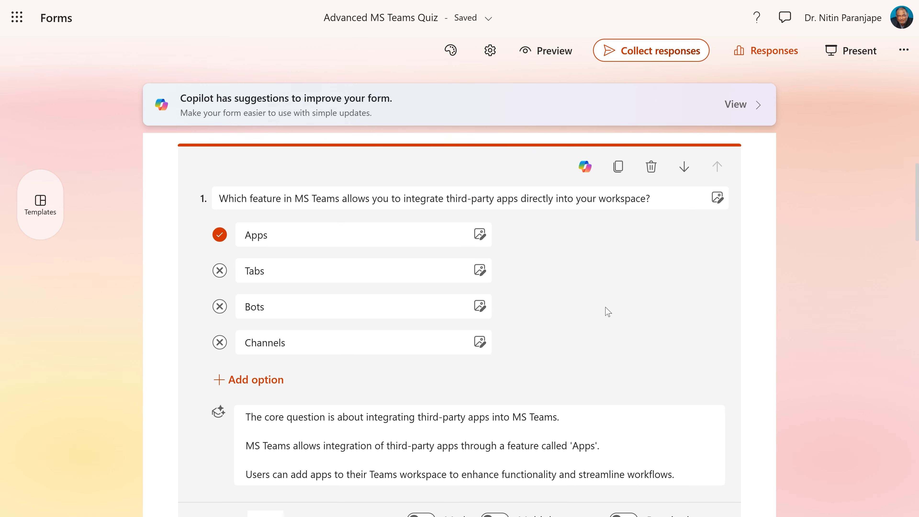
scroll(608, 312, down, 4)
click(621, 308)
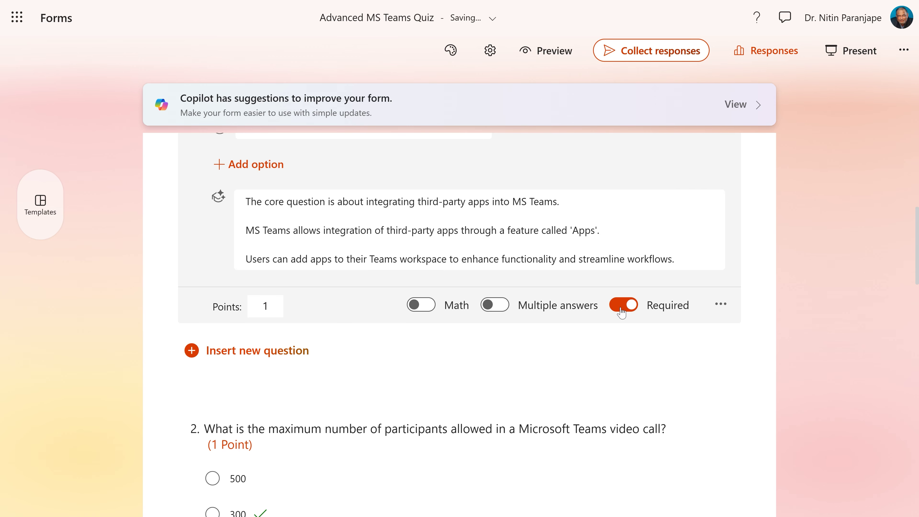
- Examine the additional settings available for question 1, such as shuffling options and branching
click(720, 305)
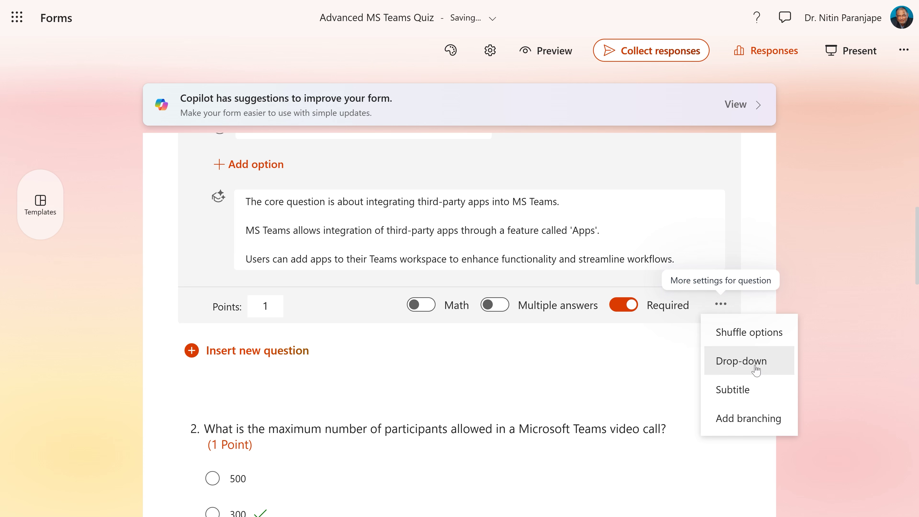
scroll(346, 258, up, 5)
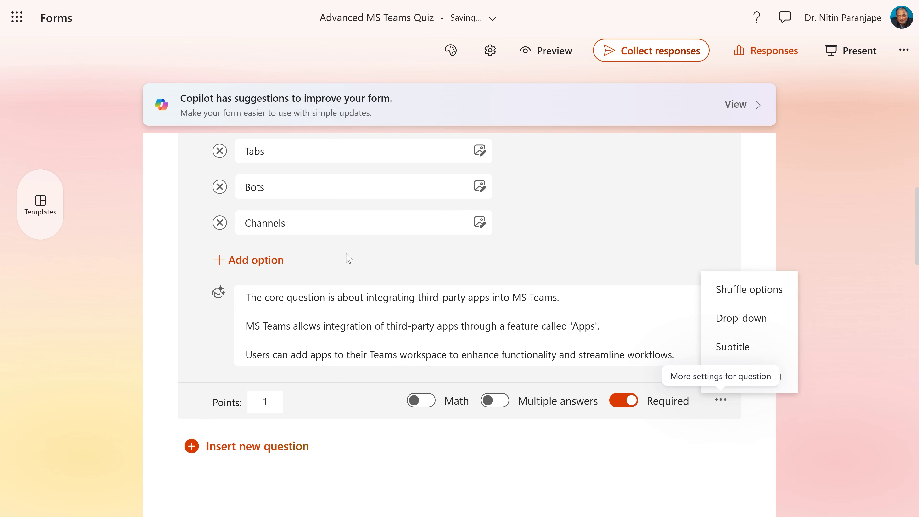
scroll(314, 318, down, 5)
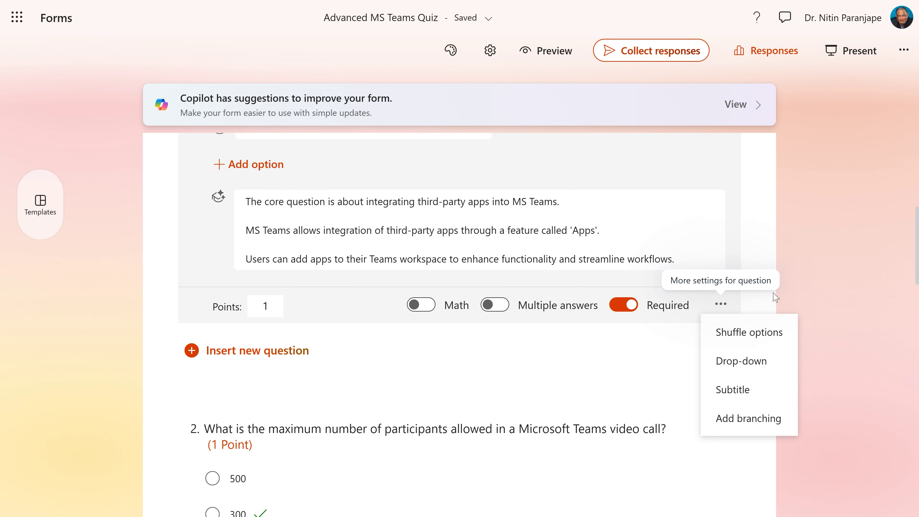
click(826, 294)
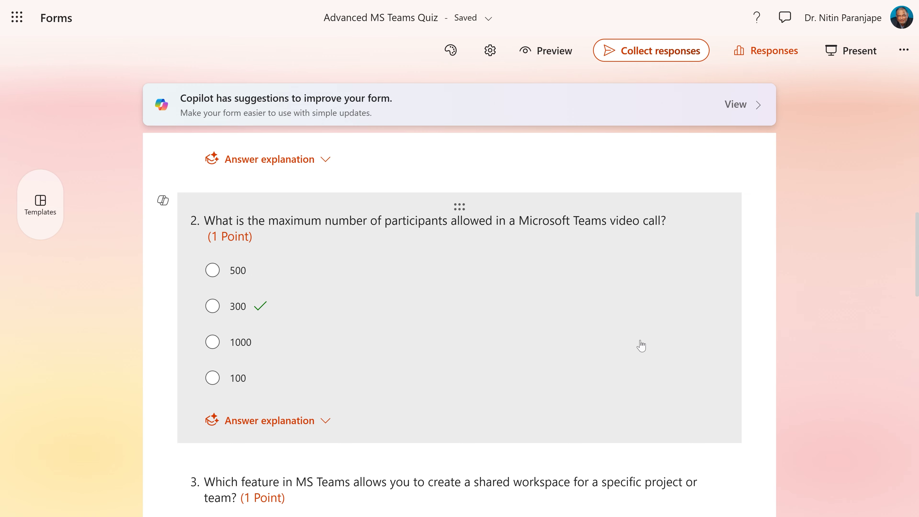
- Make question 2, about the maximum number of video call participants, required and check its additional settings
click(640, 345)
scroll(642, 347, down, 4)
scroll(643, 349, down, 3)
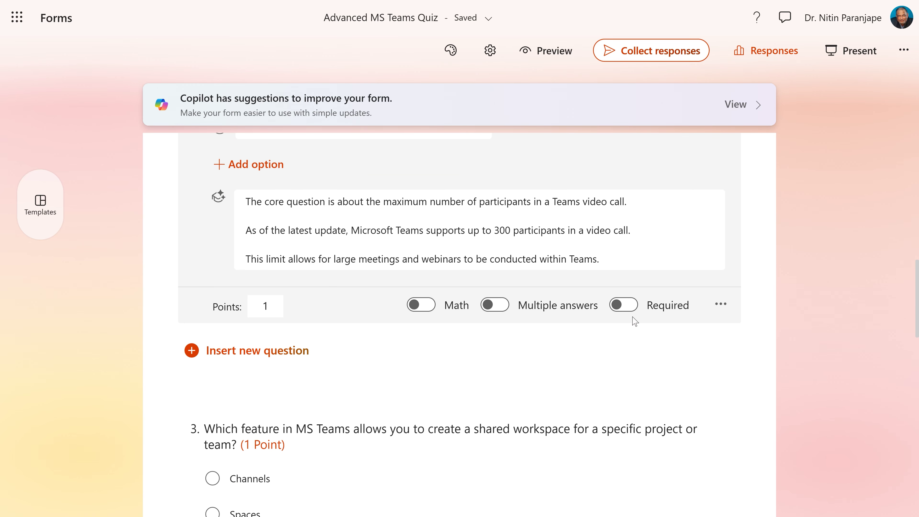
click(626, 306)
click(720, 308)
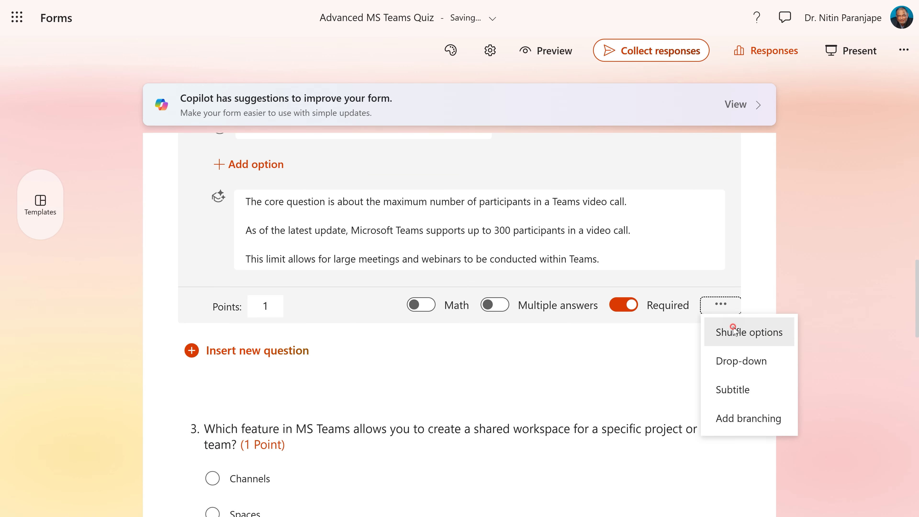
click(820, 309)
click(819, 309)
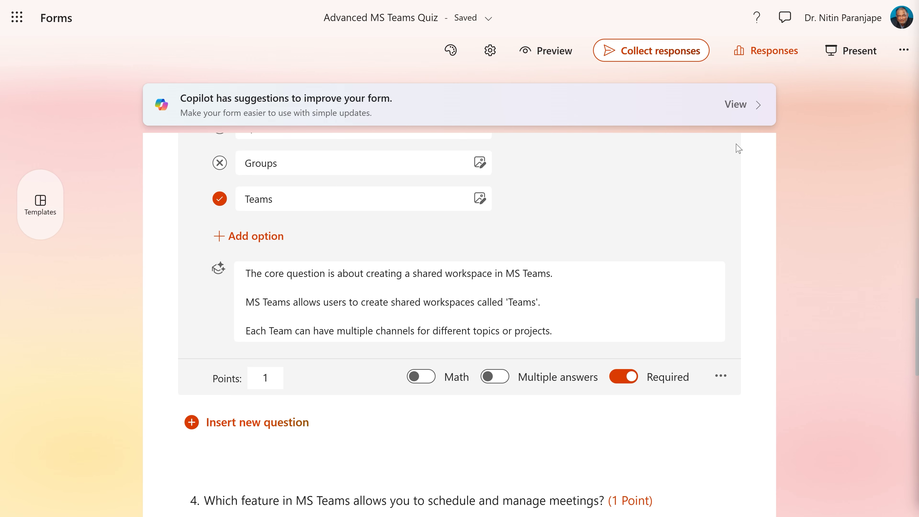
- Preview the quiz in the computer view and look through it in the mobile view
click(564, 57)
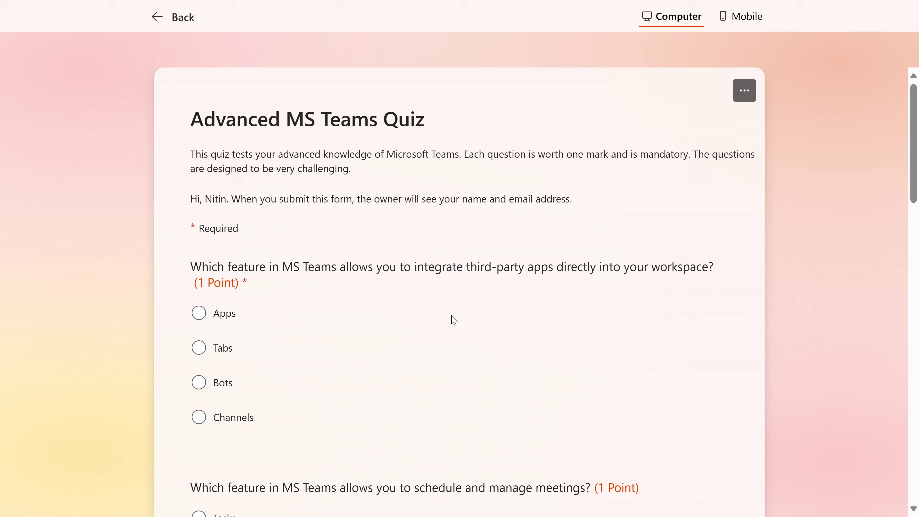
click(732, 18)
scroll(480, 214, down, 10)
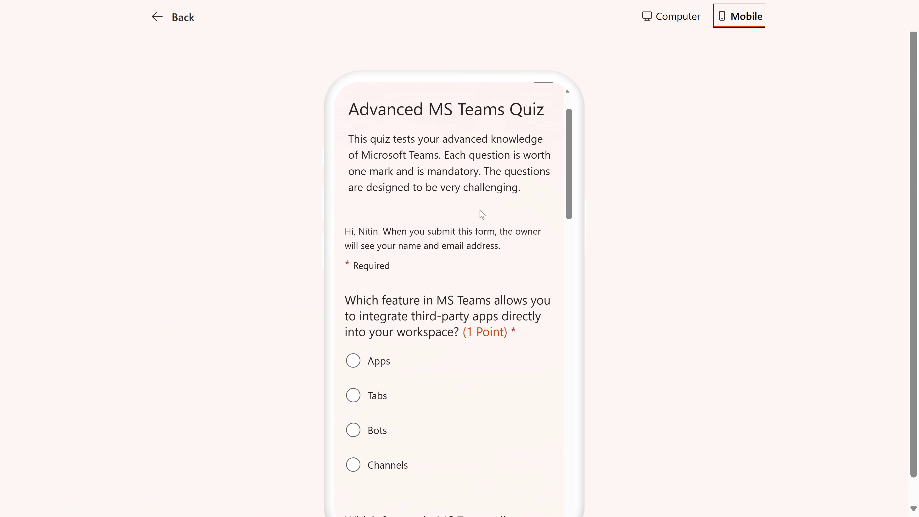
scroll(480, 223, down, 5)
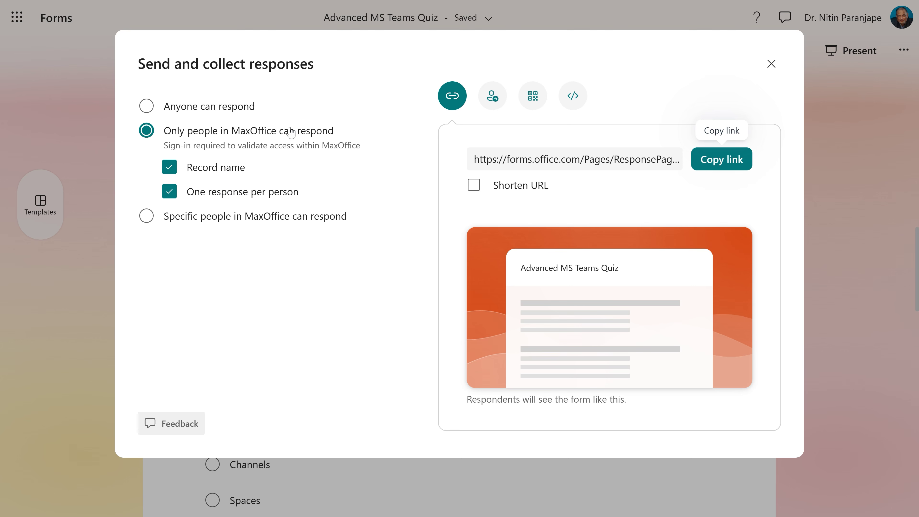
- Limit responses to specific people in MaxOffice, adding the allowed respondents, and copy the shortened quiz link
click(147, 216)
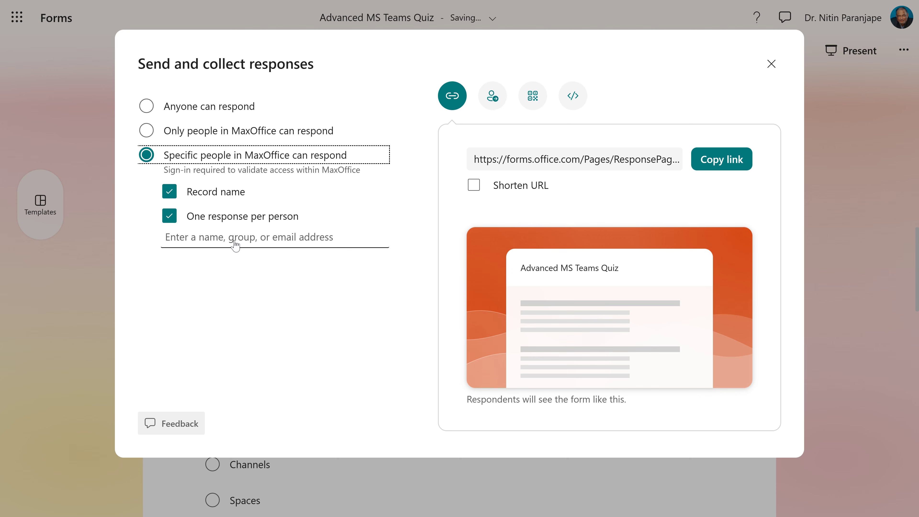
click(266, 248)
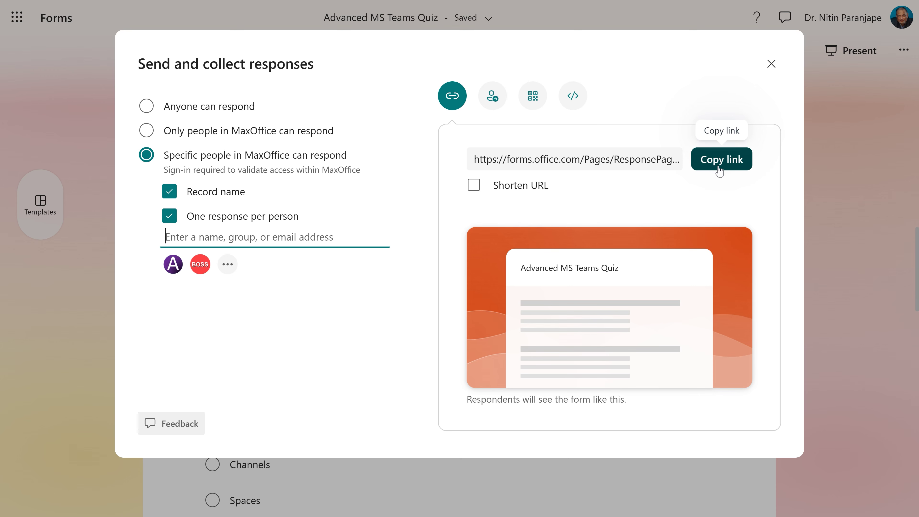
click(475, 189)
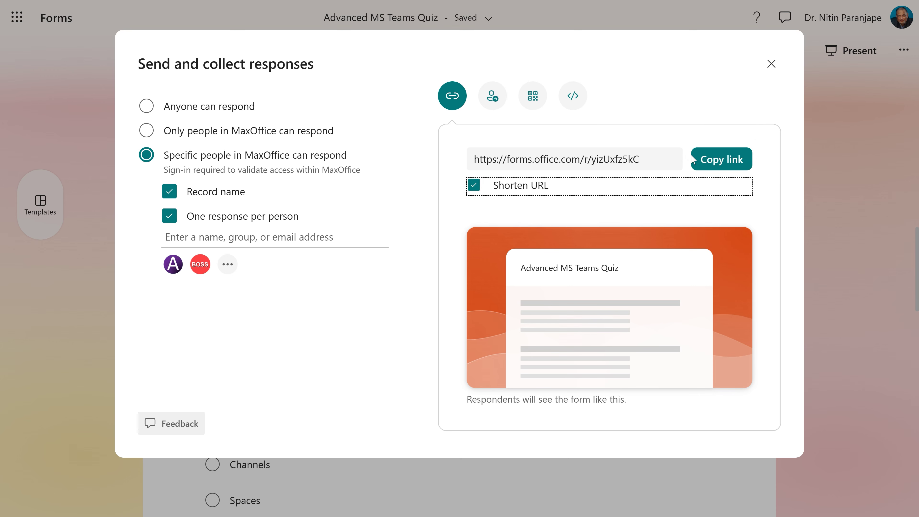
click(722, 161)
- Review the quiz invitation message and choose Teams delivery in addition to Outlook
click(495, 105)
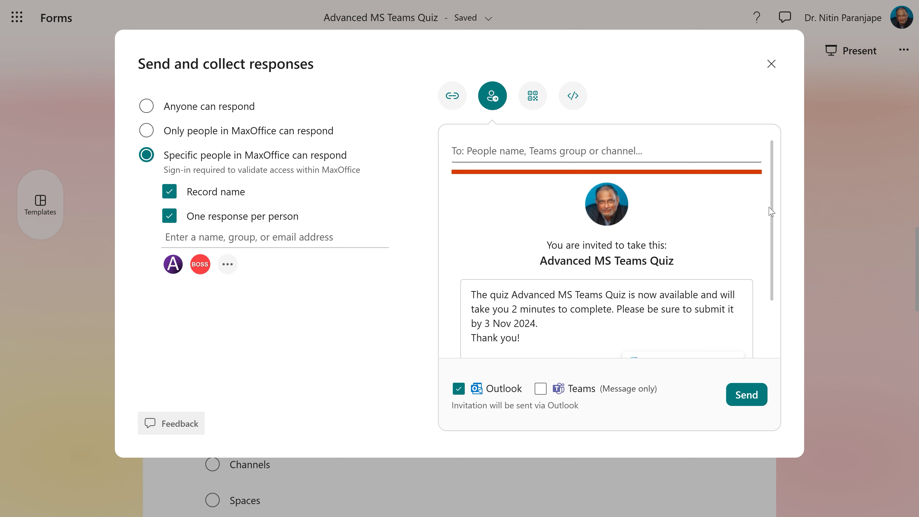
scroll(637, 256, down, 2)
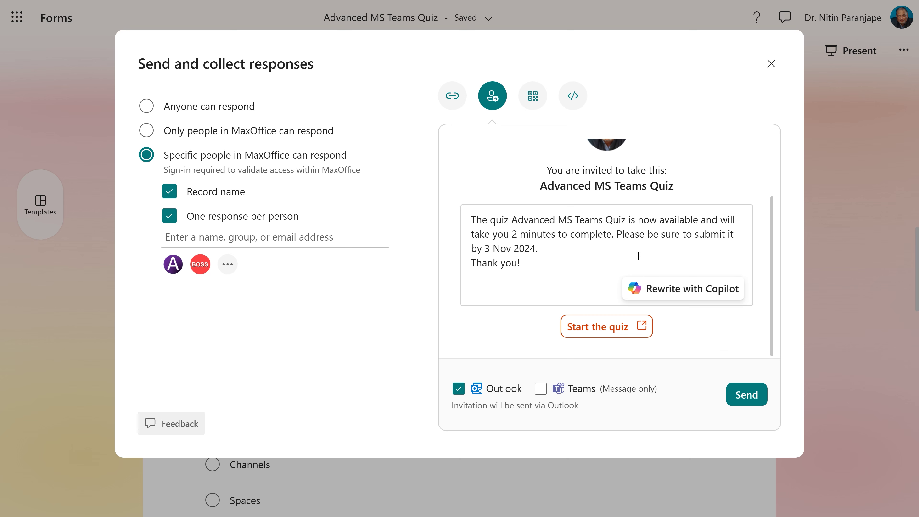
scroll(637, 256, up, 2)
scroll(639, 256, down, 2)
click(541, 392)
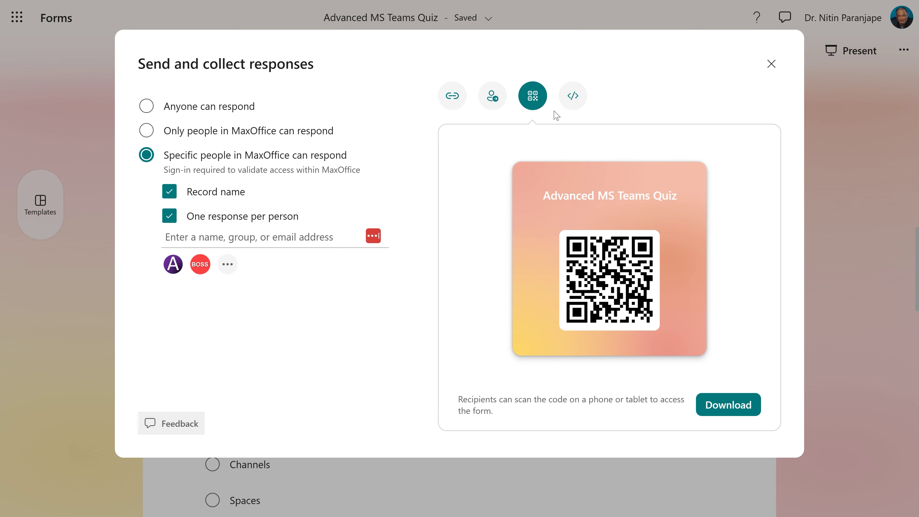
- Copy the quiz's embed code for use in a webpage or Sway
click(573, 97)
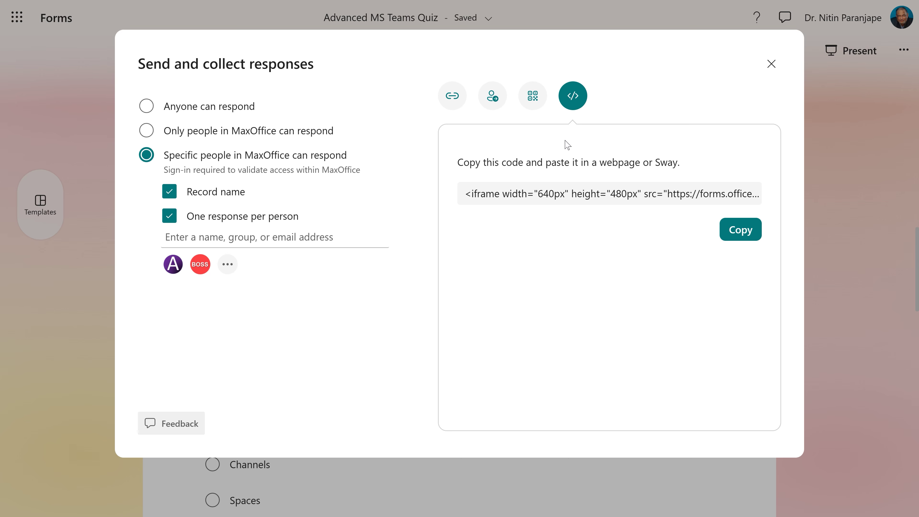
click(514, 195)
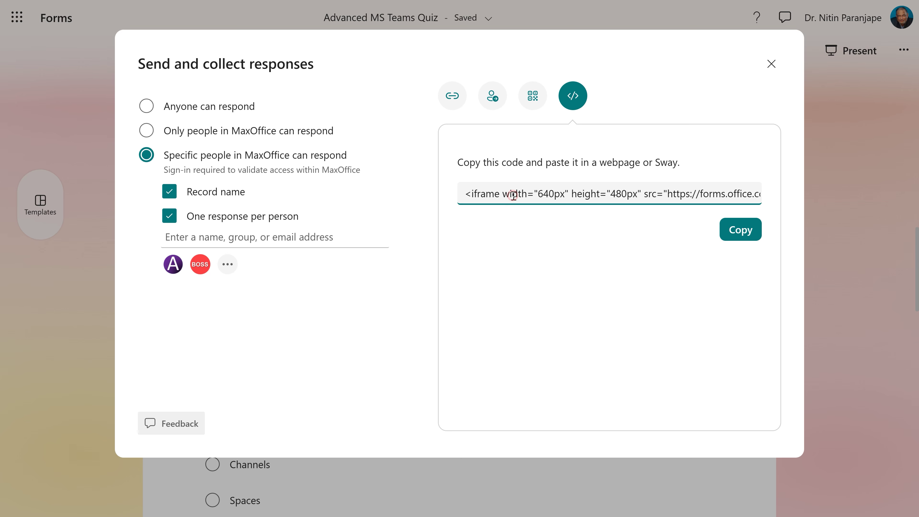
click(751, 231)
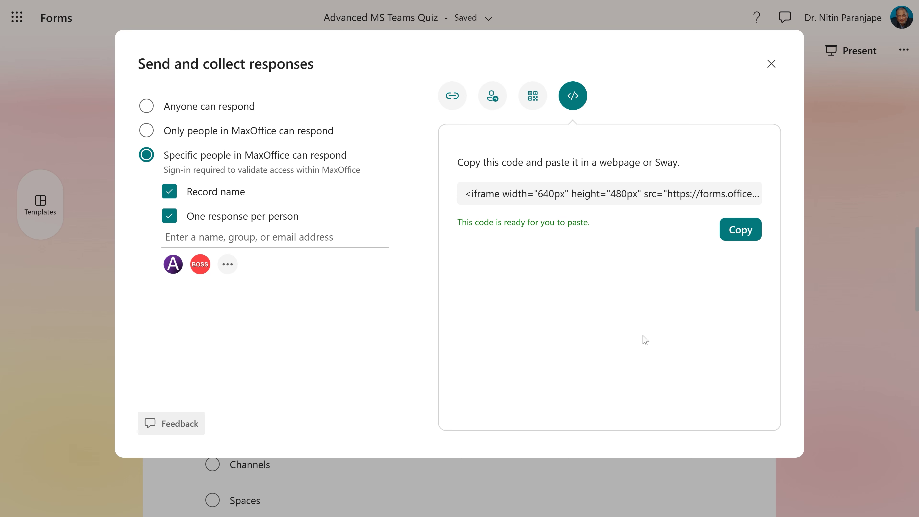
- Copy the shortened quiz link again and open it in another browser window
click(452, 104)
click(695, 167)
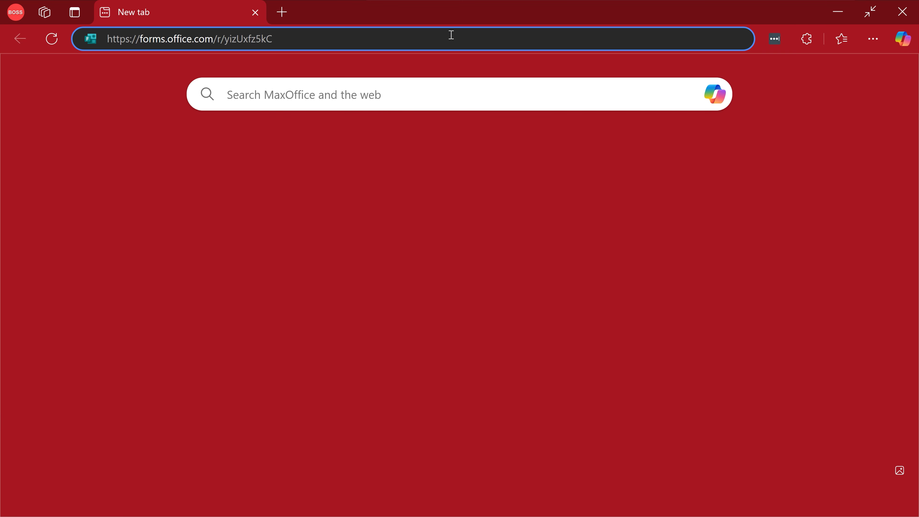
key(Return)
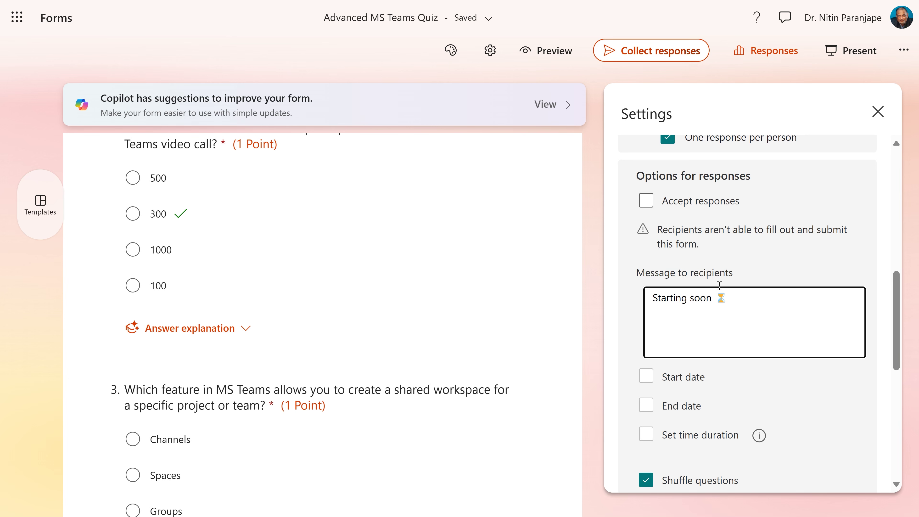
- Turn Accept responses on again in the quiz's options for responses
click(649, 205)
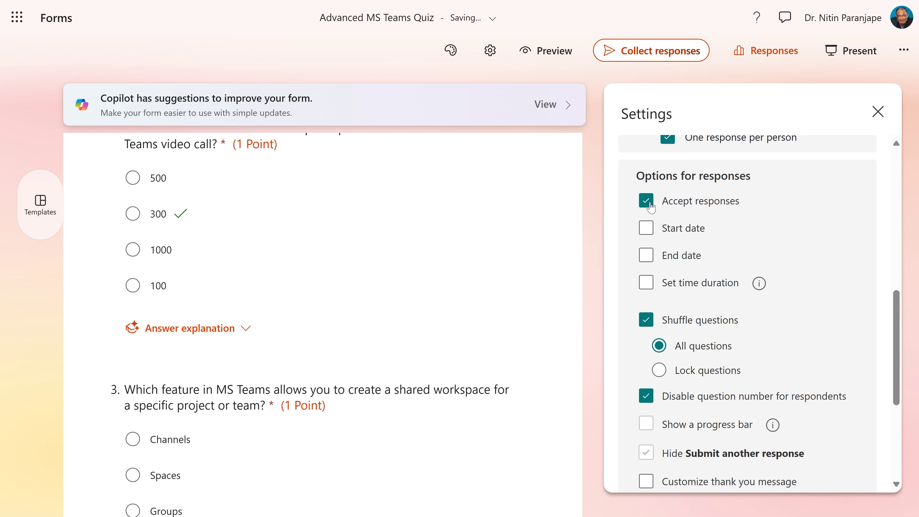
- Set a time duration of 4 minutes for the quiz in the options for responses
click(646, 283)
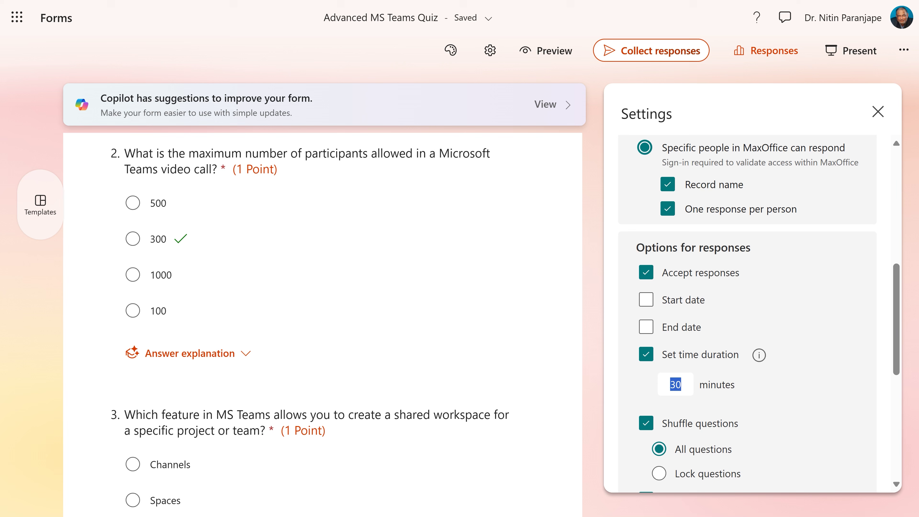
text(4)
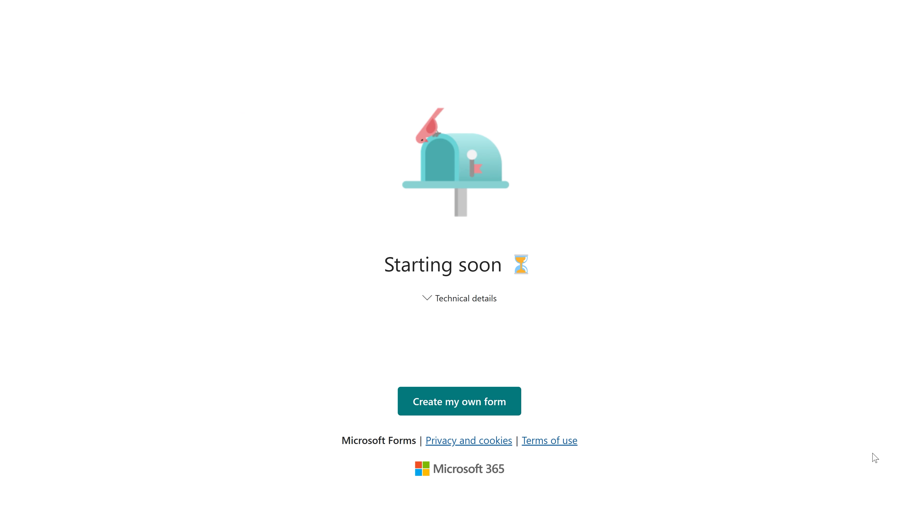
- Reload the shared quiz page in the respondent's browser and start the timed quiz
key(F5)
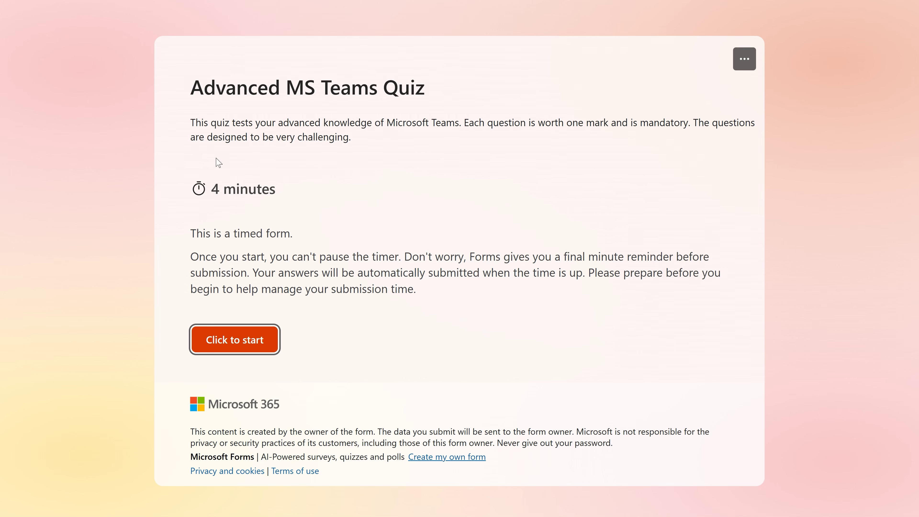
click(267, 348)
click(430, 192)
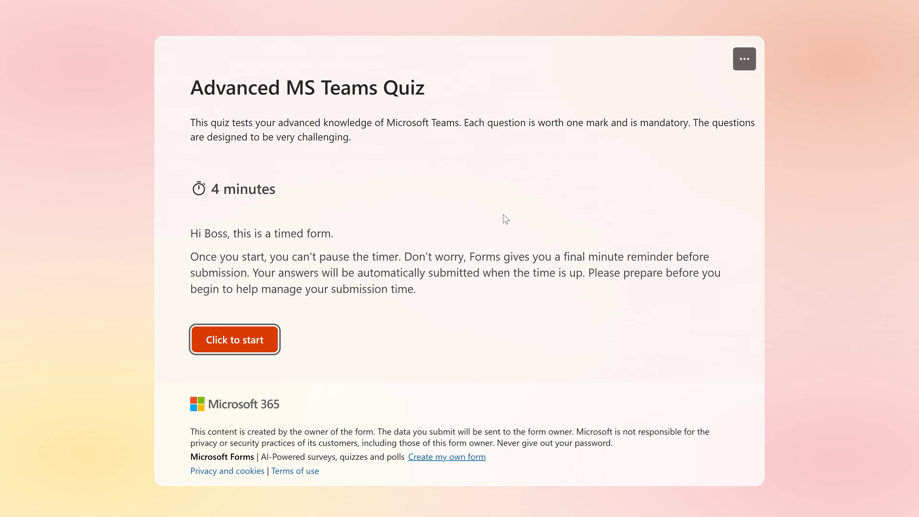
click(250, 341)
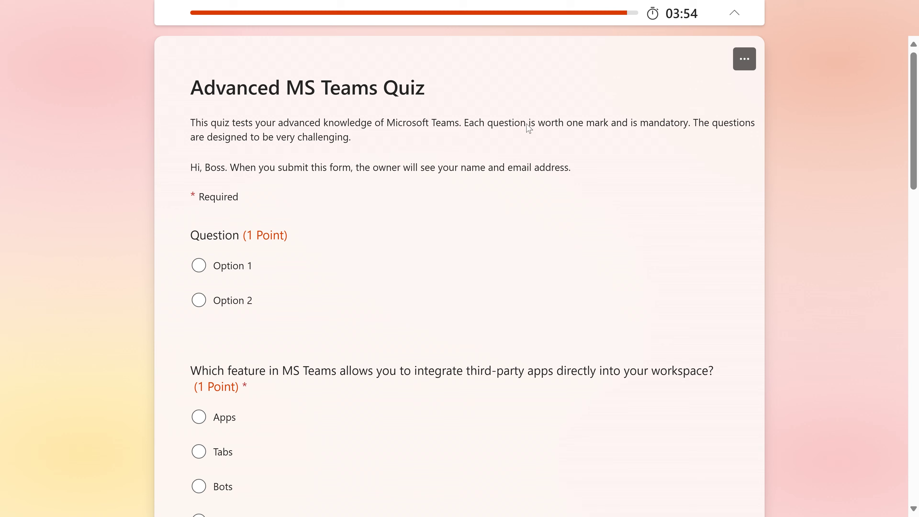
- Answer the quiz questions with Option 2, Apps, 500, Meetings, Groups and Tasks, and submit the response
click(200, 304)
scroll(249, 322, down, 10)
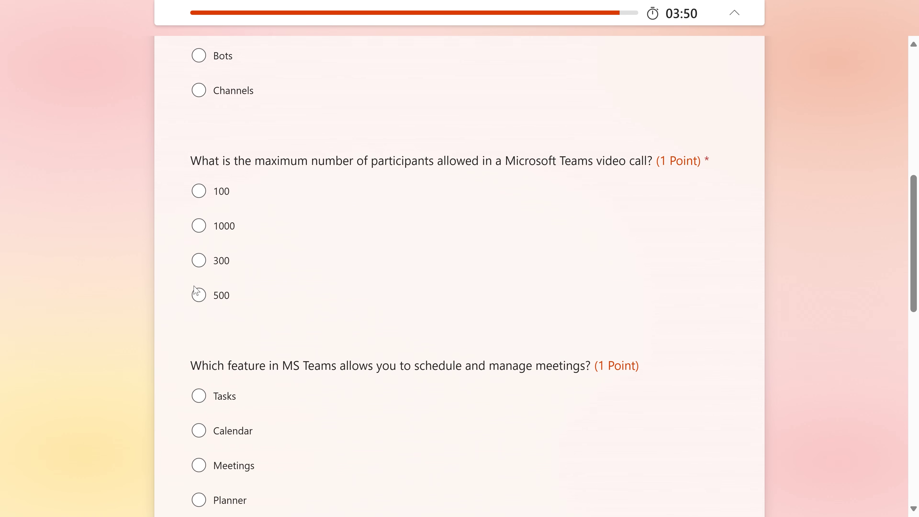
click(198, 430)
scroll(199, 430, down, 7)
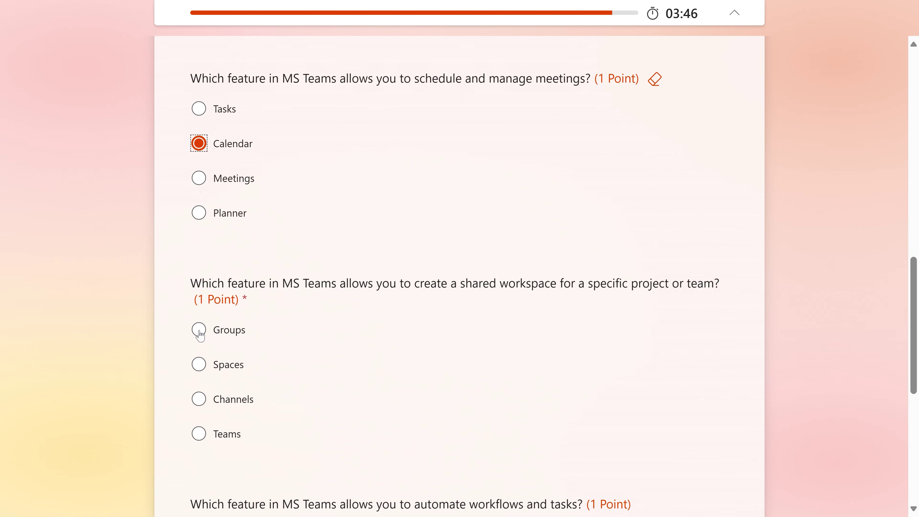
click(199, 329)
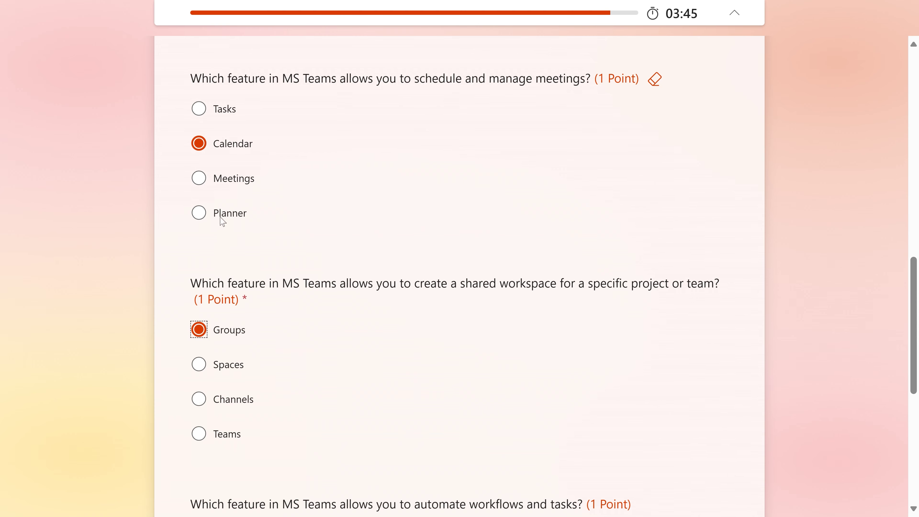
click(199, 178)
scroll(281, 218, up, 9)
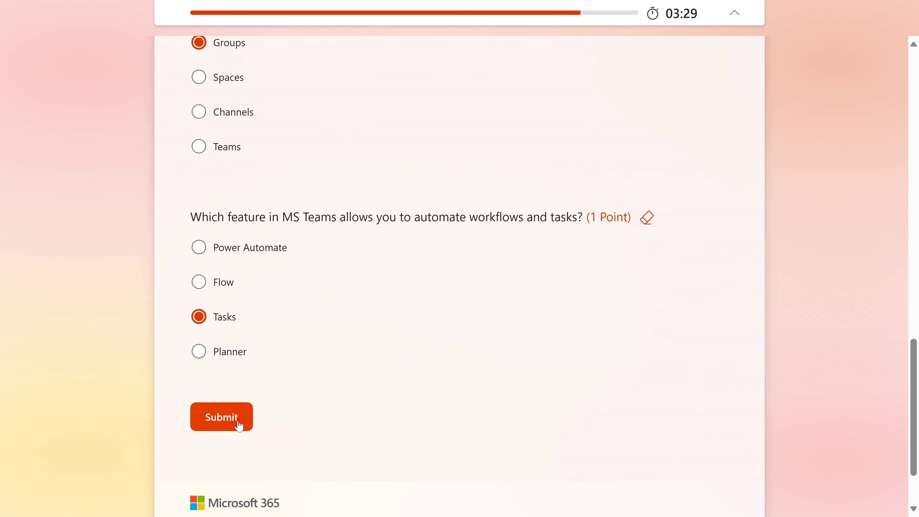
click(239, 425)
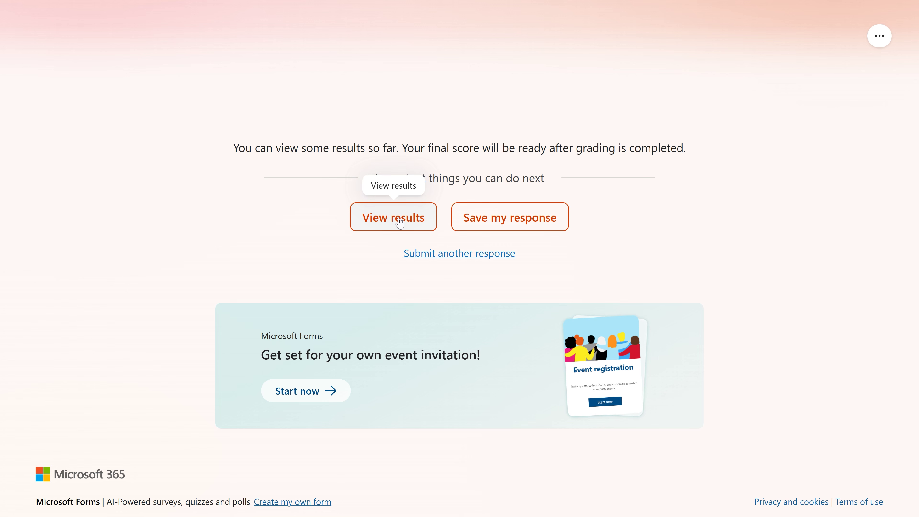
- View the submitted quiz's results and read the answer explanation for the question about scheduling and managing meetings
click(399, 223)
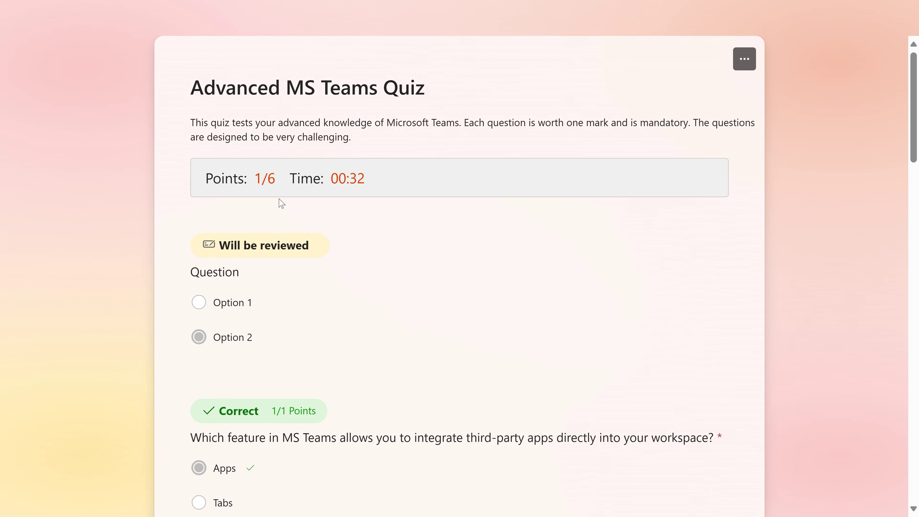
scroll(295, 331, down, 4)
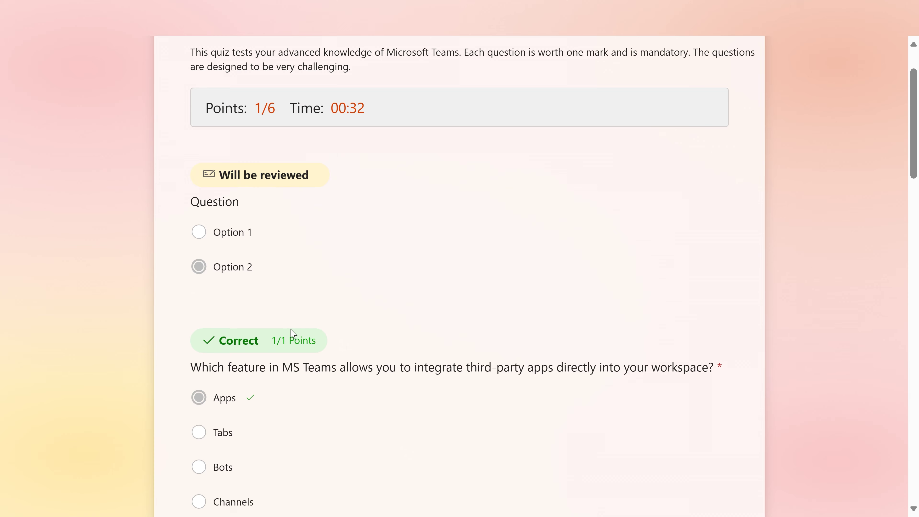
scroll(293, 334, down, 12)
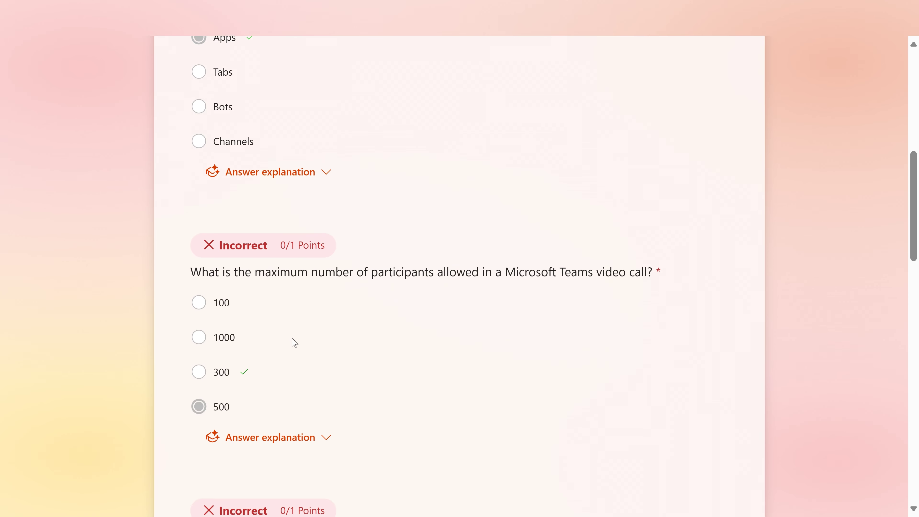
click(325, 128)
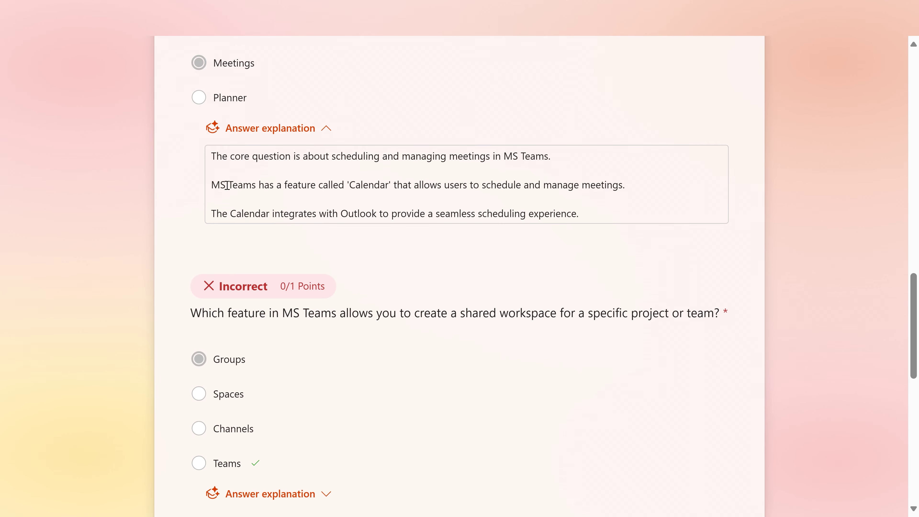
scroll(314, 207, up, 5)
scroll(313, 208, down, 12)
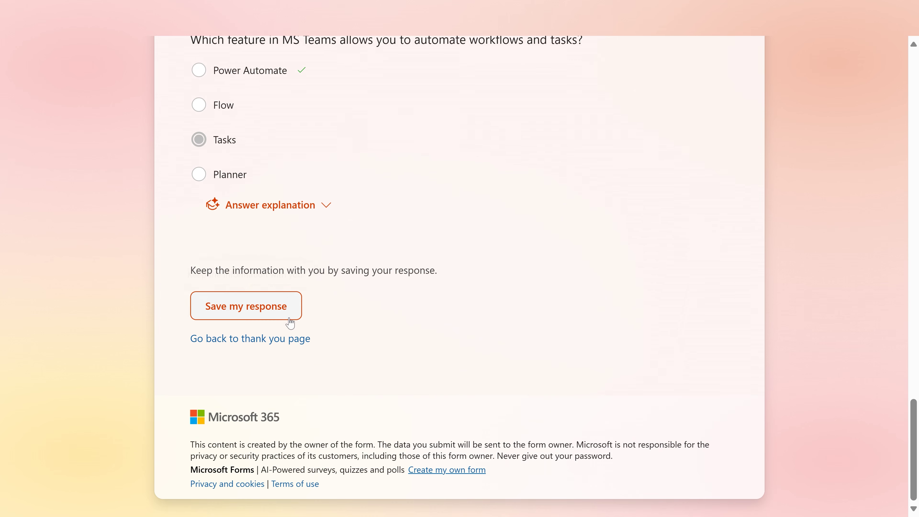
- Save the respondent's quiz response and show the list of filled forms in Forms
click(268, 317)
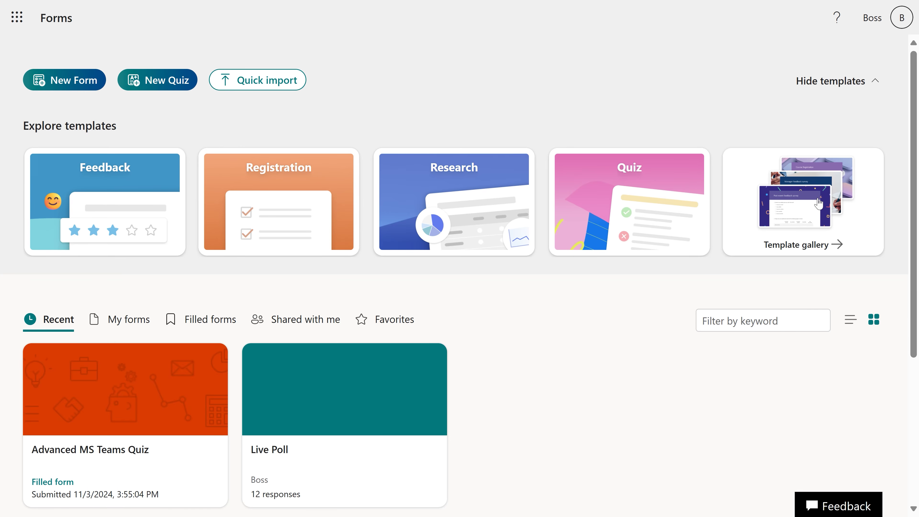
click(201, 319)
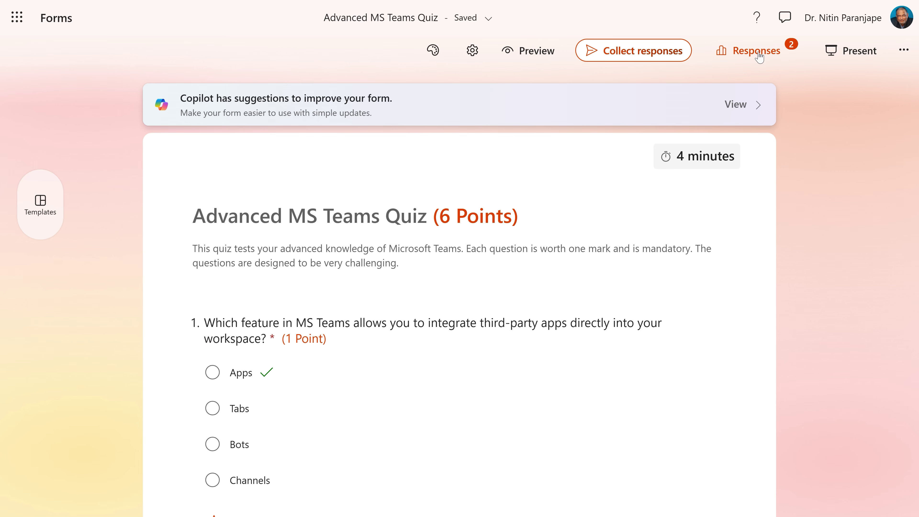
- Return to the quiz owner's view and examine the responses overview with its per-question charts
click(758, 54)
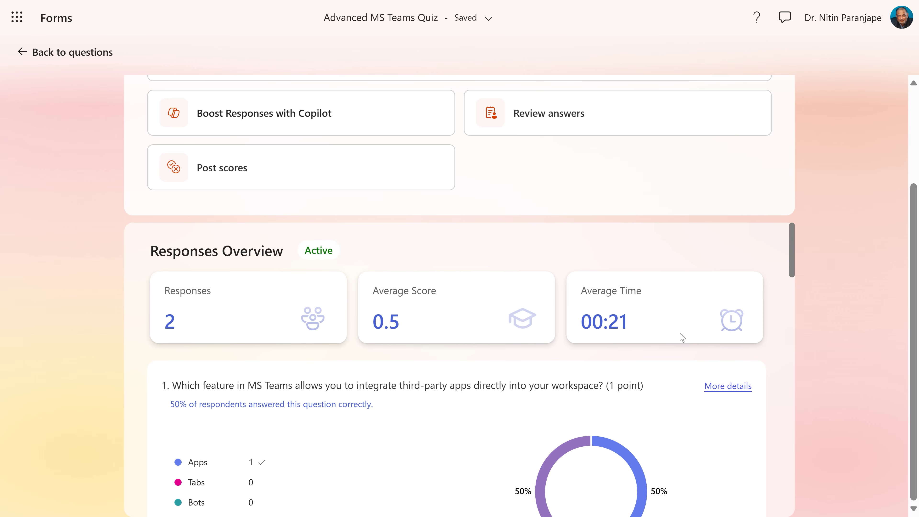
scroll(267, 337, down, 3)
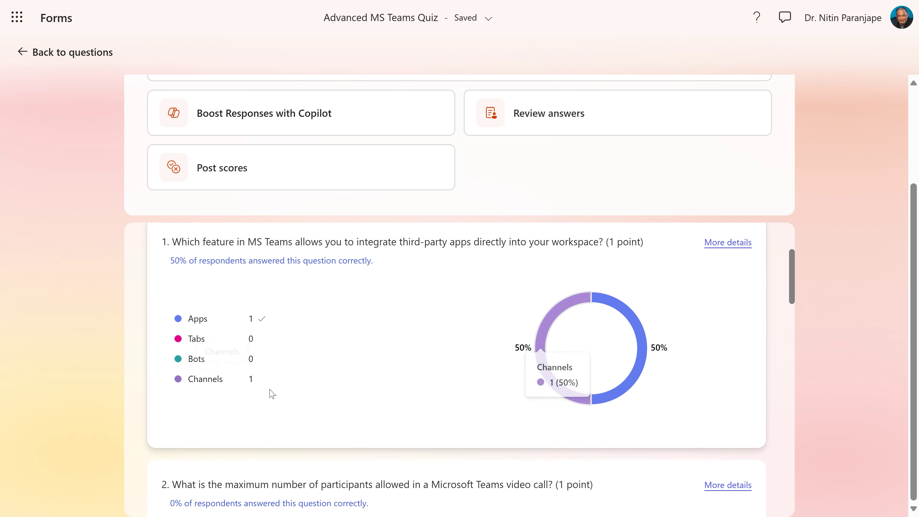
mouse_move(692, 383)
scroll(696, 403, down, 10)
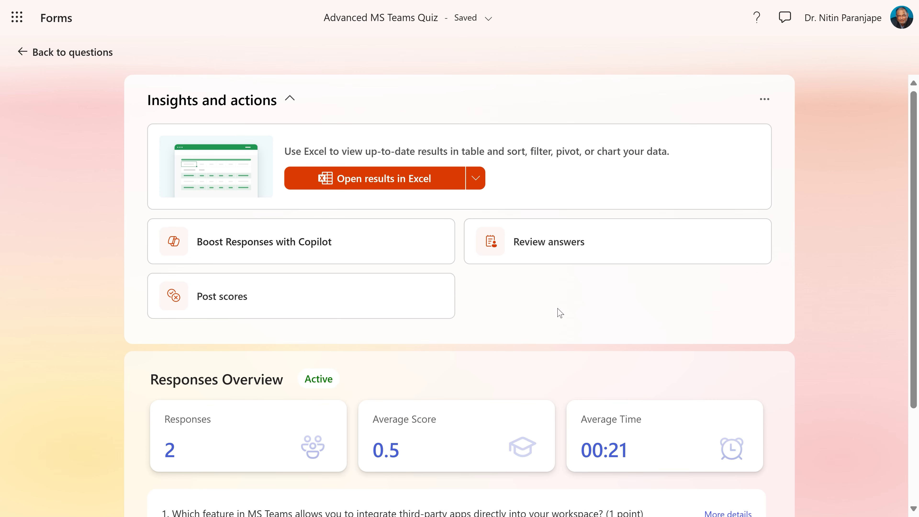
scroll(620, 446, down, 5)
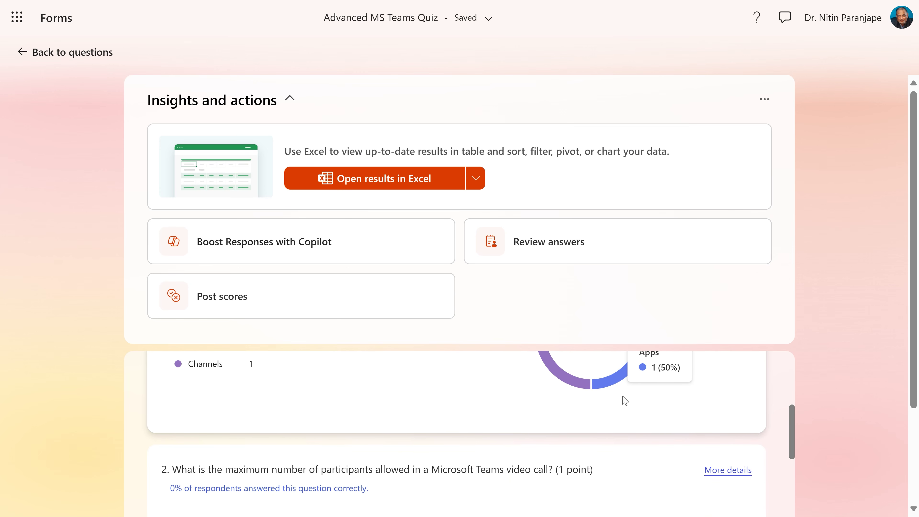
- Create a shareable summary link for the quiz responses and copy it
click(766, 106)
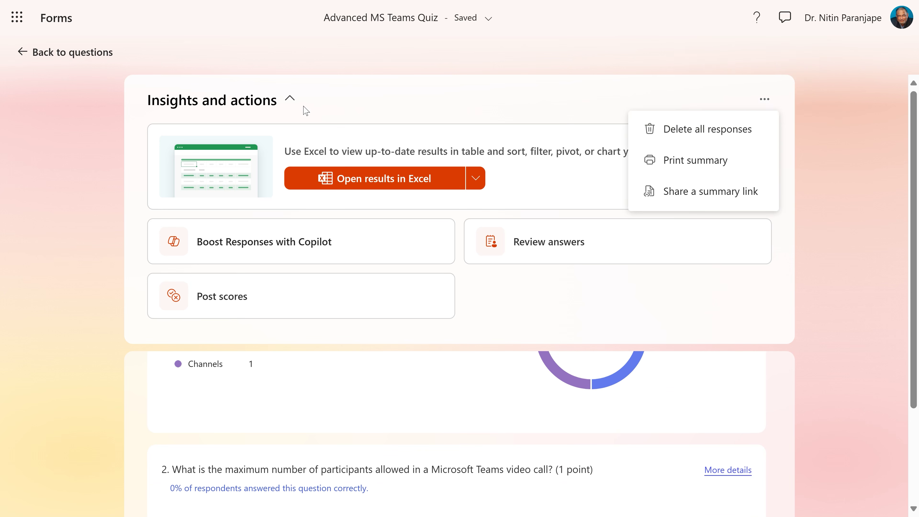
click(702, 199)
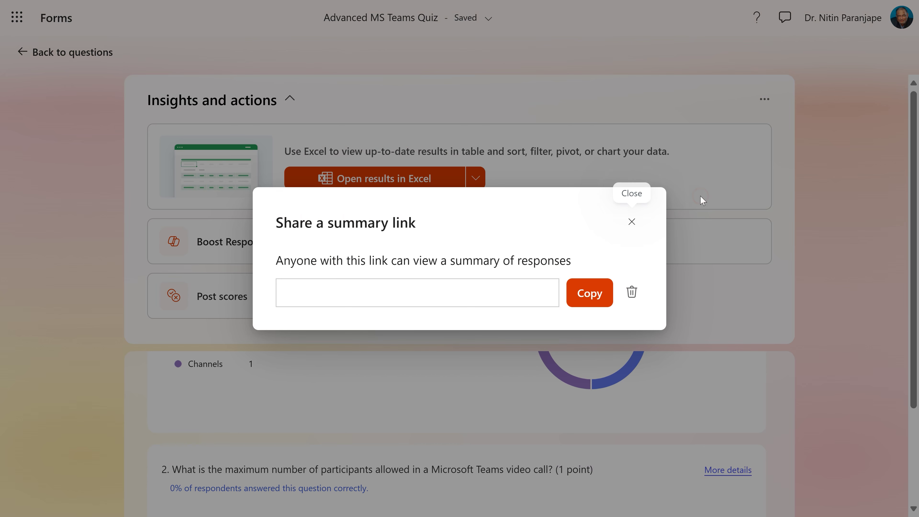
click(598, 297)
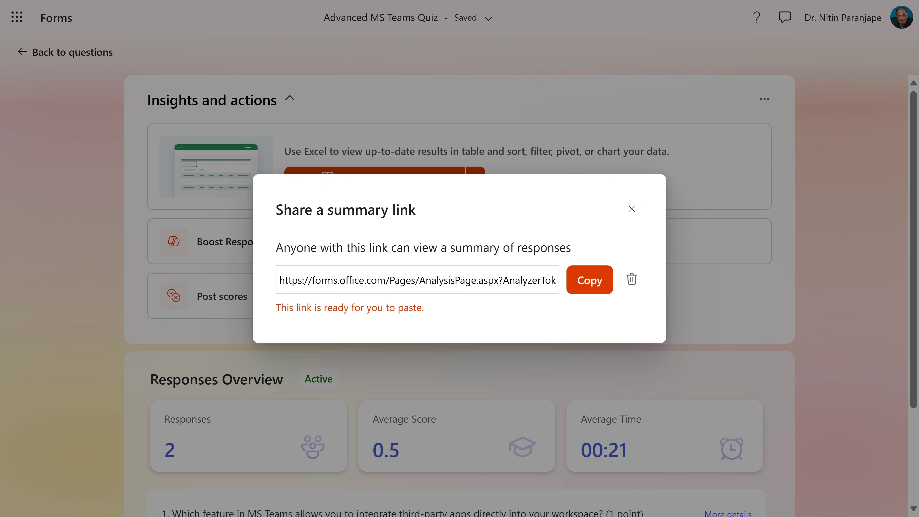
- Switch to Chrome, open the copied summary link and review the response summary for each question
key(ctrl+v)
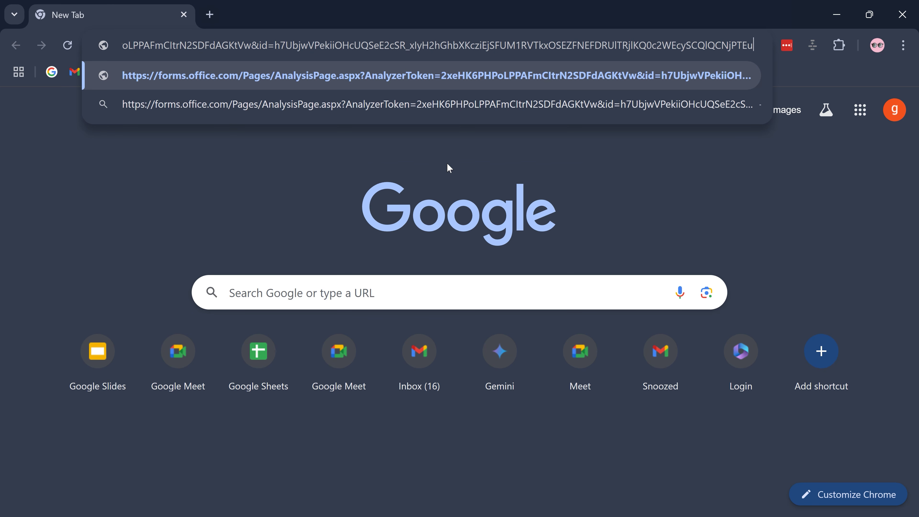
key(Return)
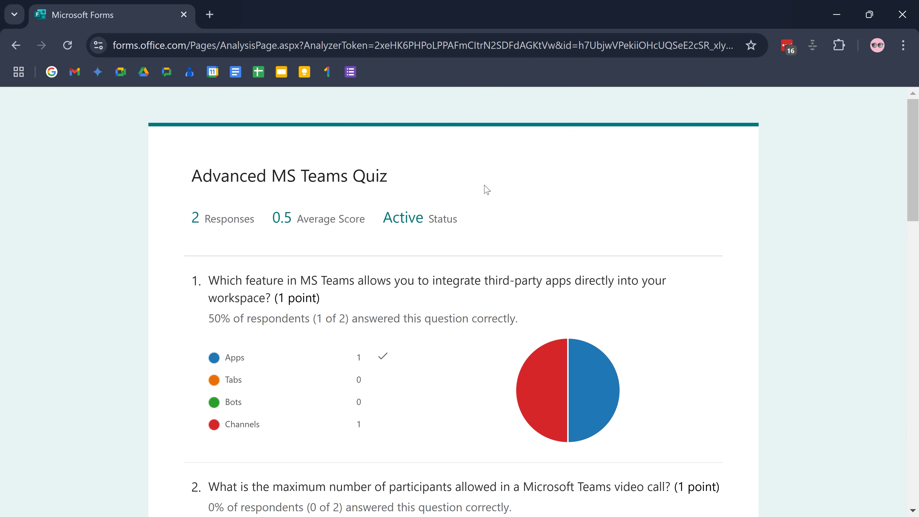
scroll(487, 189, down, 4)
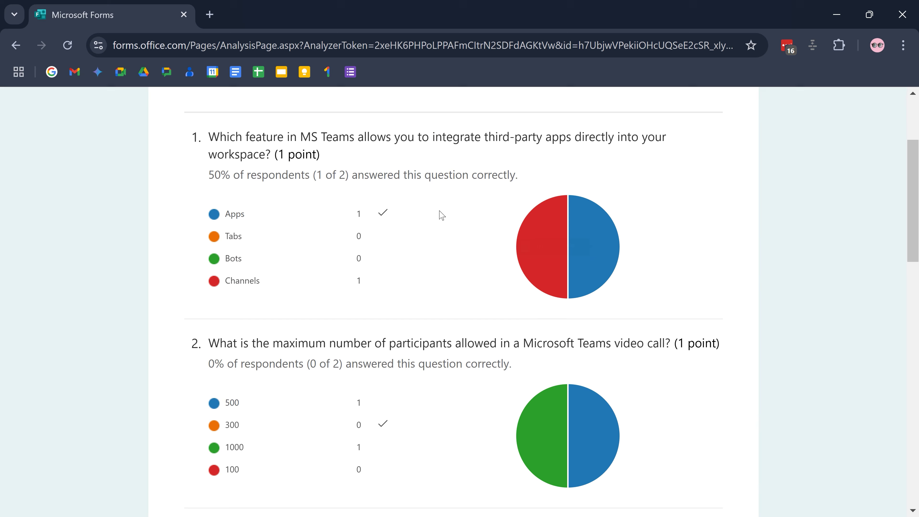
mouse_move(563, 261)
scroll(679, 351, down, 16)
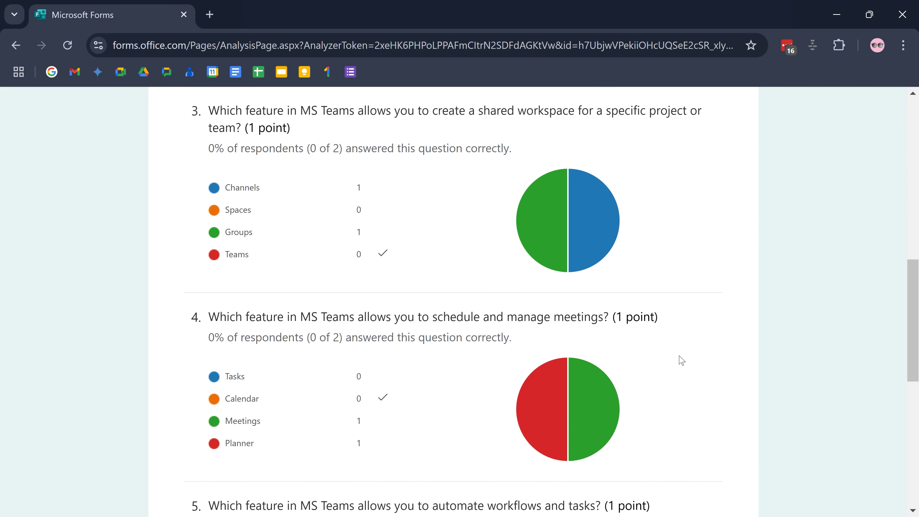
scroll(677, 373, down, 8)
scroll(677, 375, up, 20)
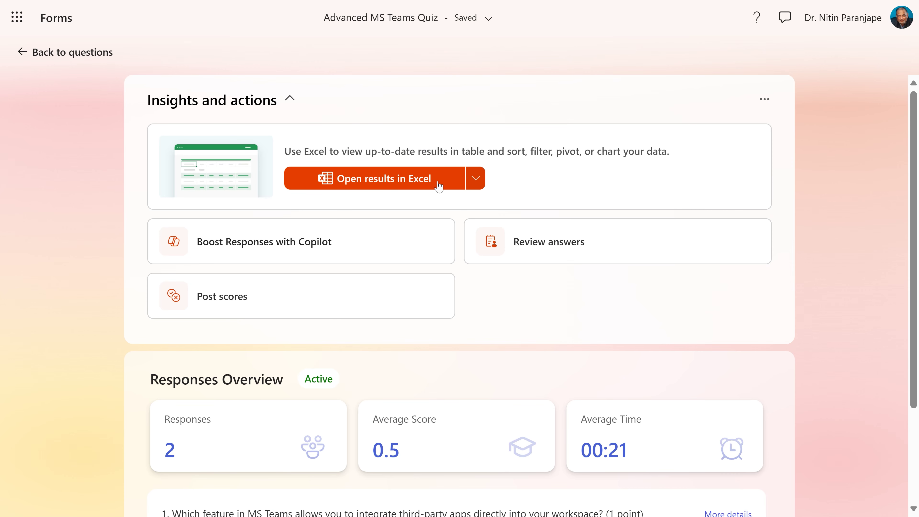
- Check the download option for the quiz results, but open the results in Excel instead
click(476, 179)
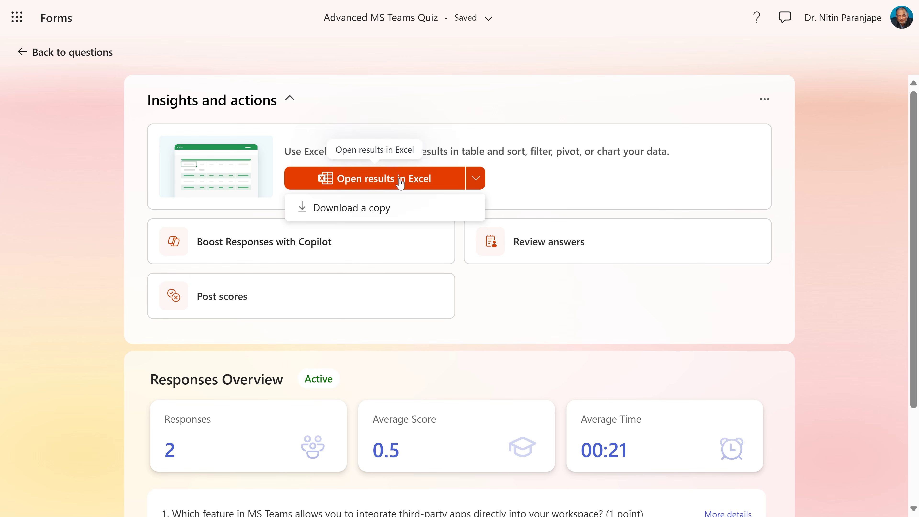
click(411, 177)
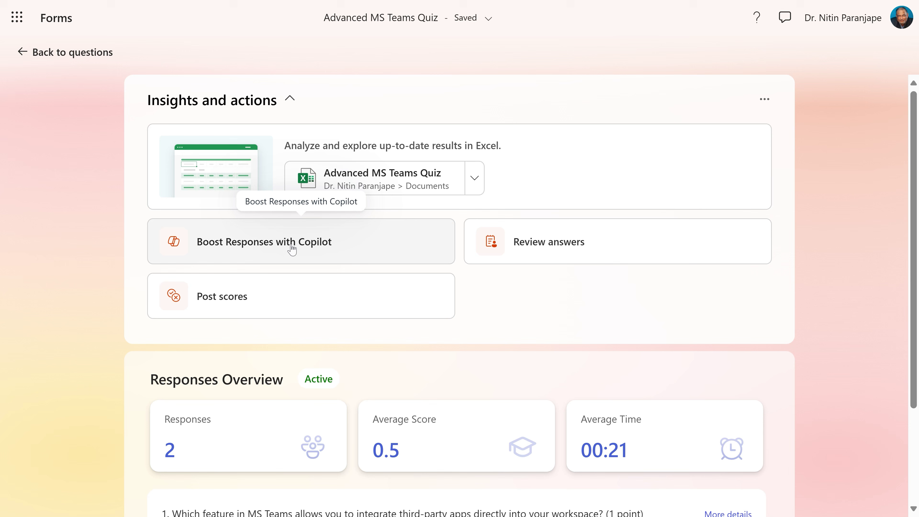
- Open the Boost Responses with Copilot reminder invitation for the quiz
click(292, 250)
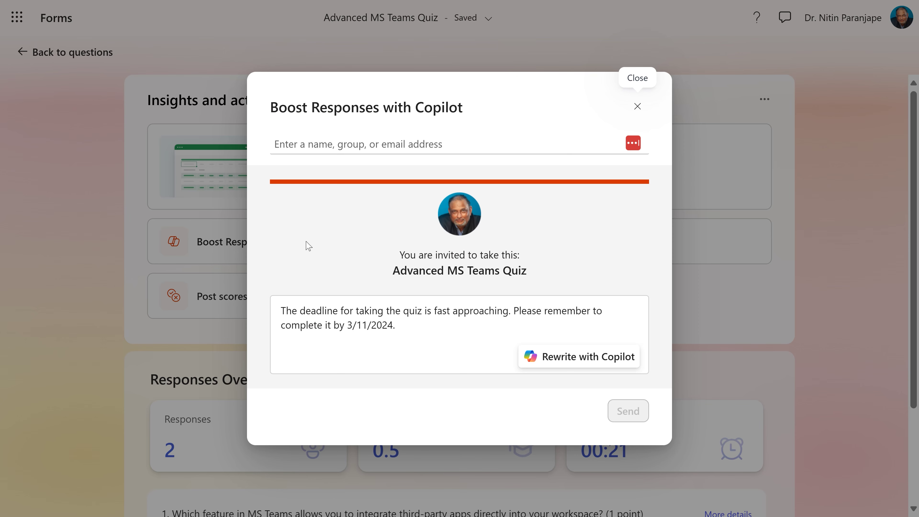